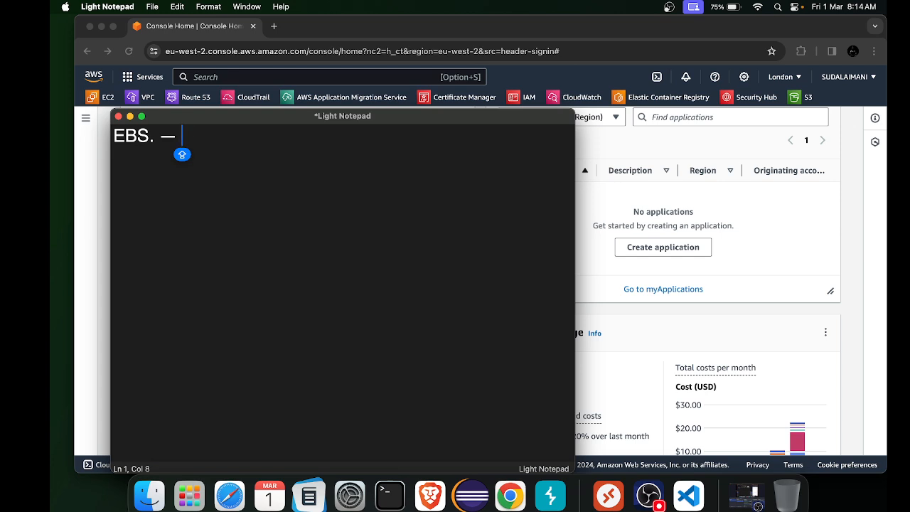
Complete the EBS note line with "HDD, SSD" and start a new line below it.
text(HHD)
key(BackSpace)
key(BackSpace)
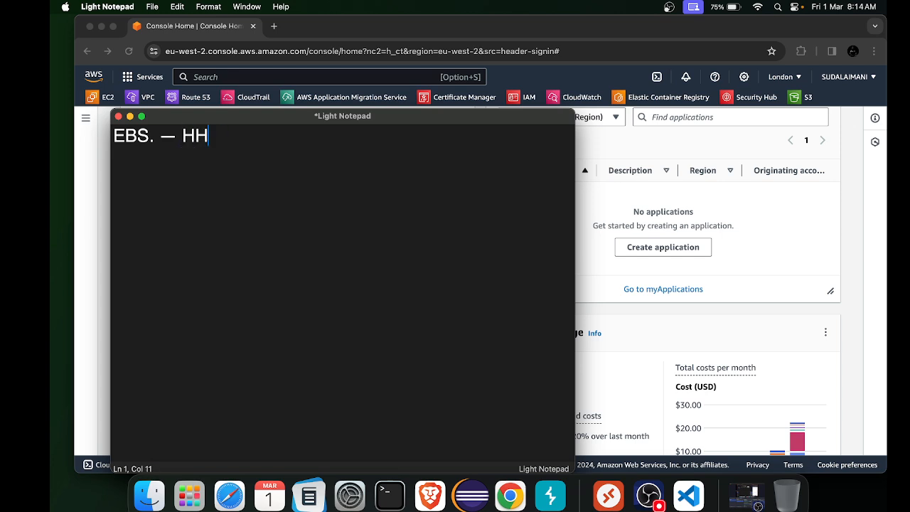
text(DD, SSD,)
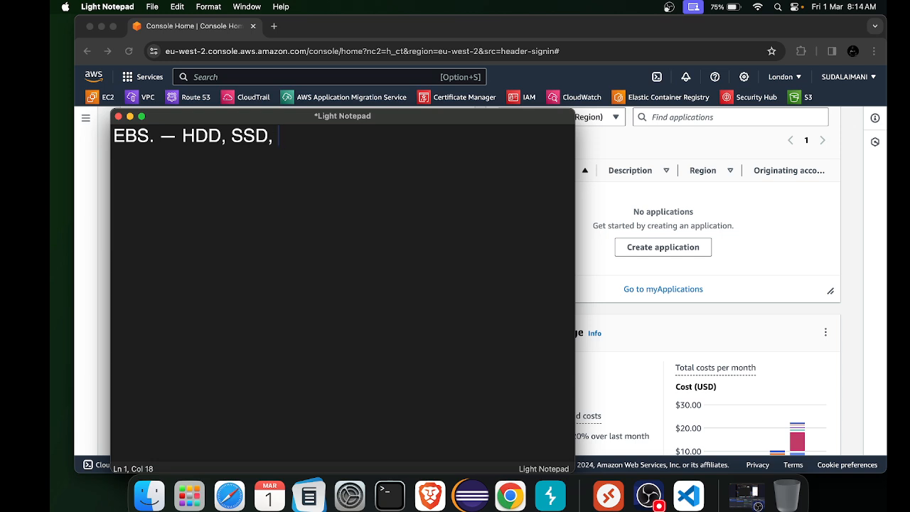
drag(304, 138, 186, 140)
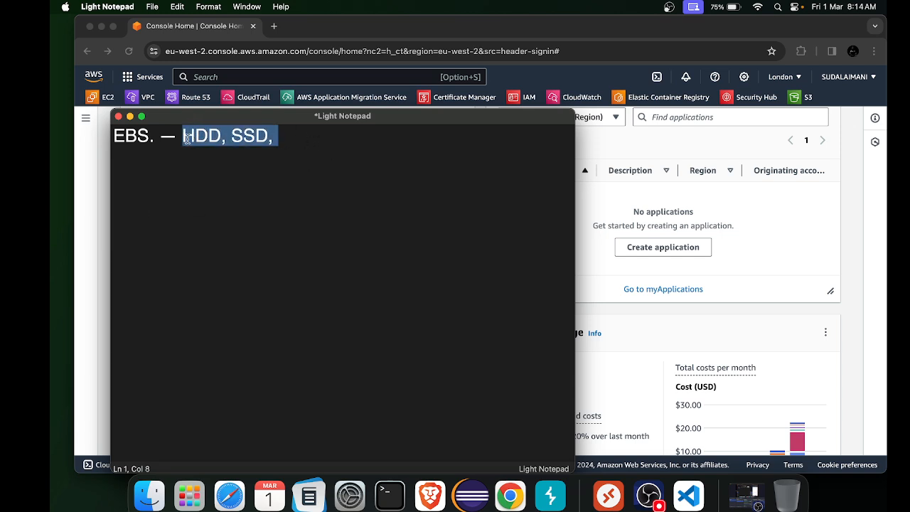
click(187, 139)
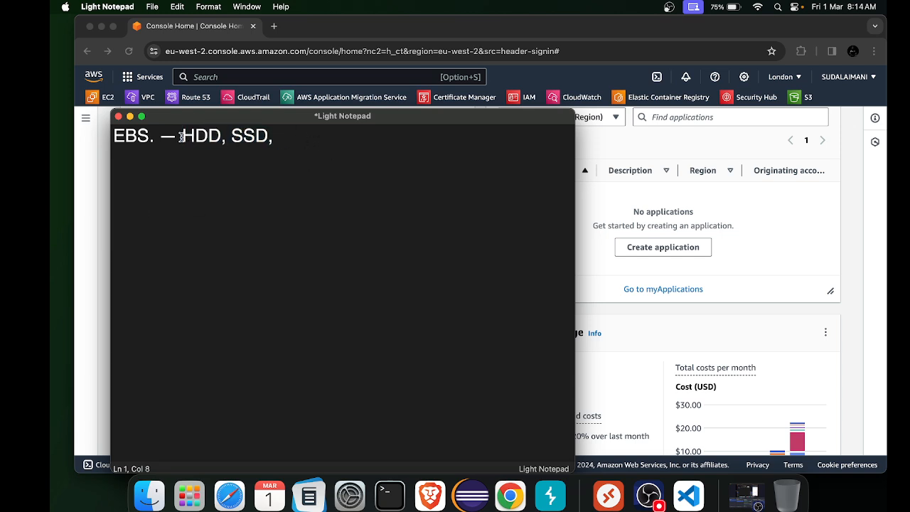
drag(186, 139, 302, 137)
click(302, 138)
key(BackSpace)
key(BackSpace)
key(Return)
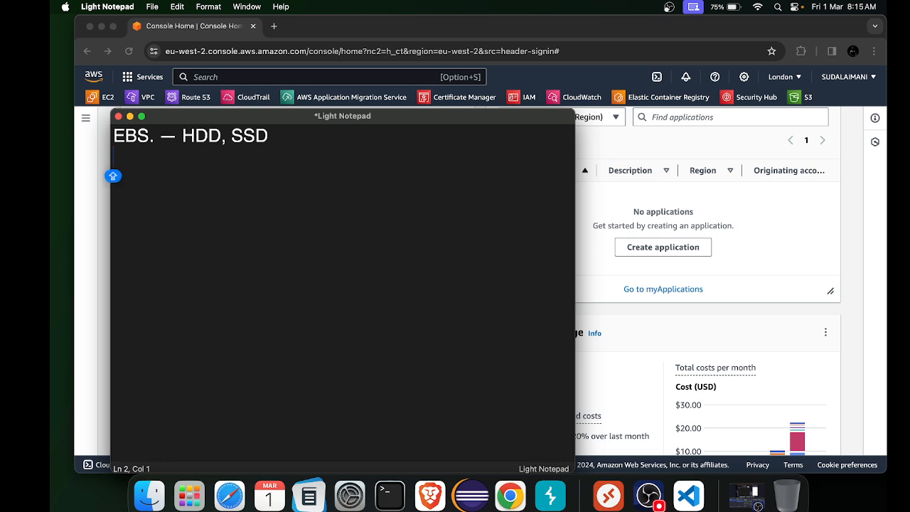
Add a second note line reading "Compute. — 8 SSD EBS".
text(Com)
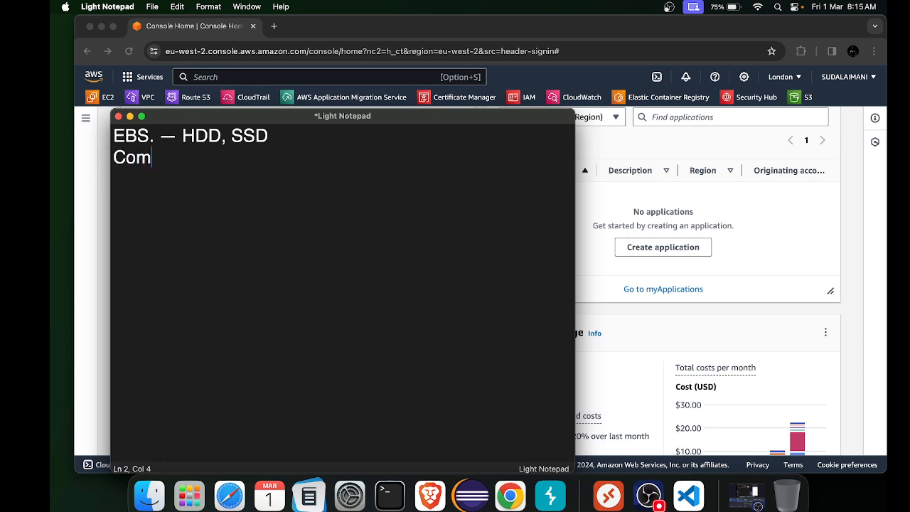
text(pute. — )
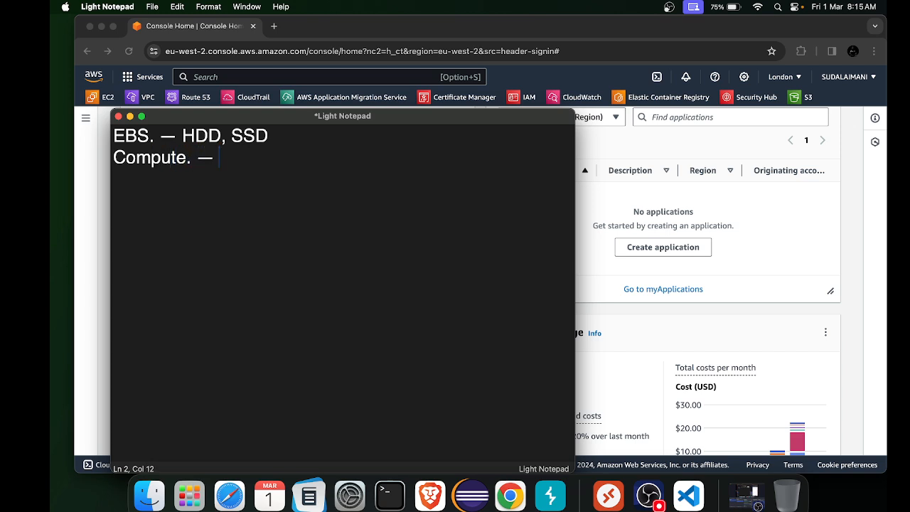
text(8 SSD)
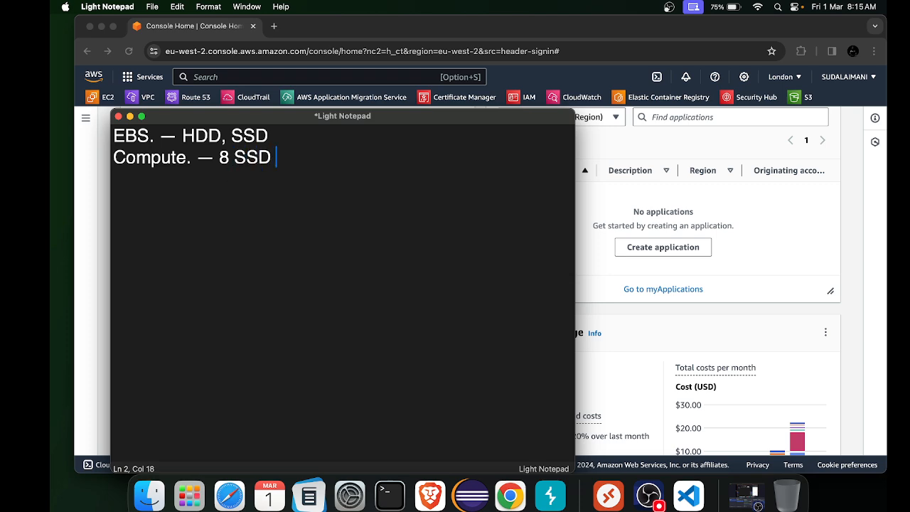
text( ED)
key(BackSpace)
text(BS)
key(Return)
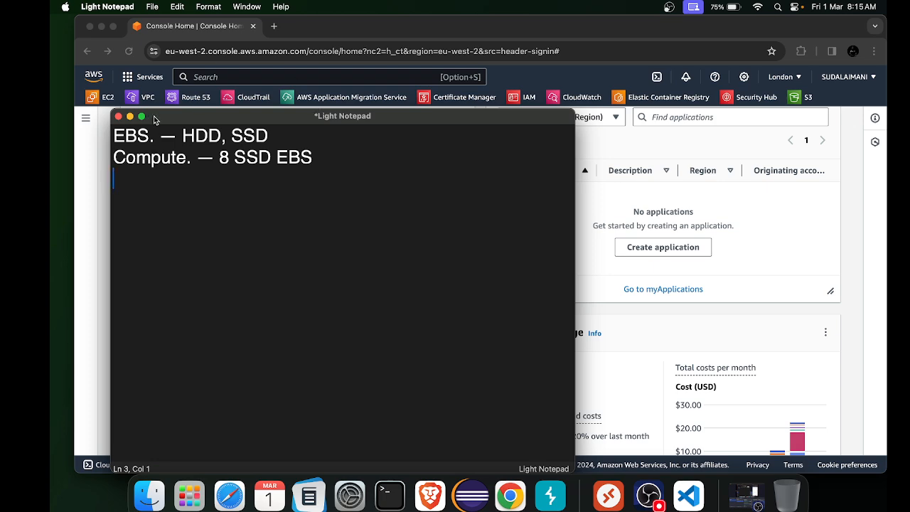
Close the note without saving it and open the EC2 dashboard in the AWS console.
click(118, 116)
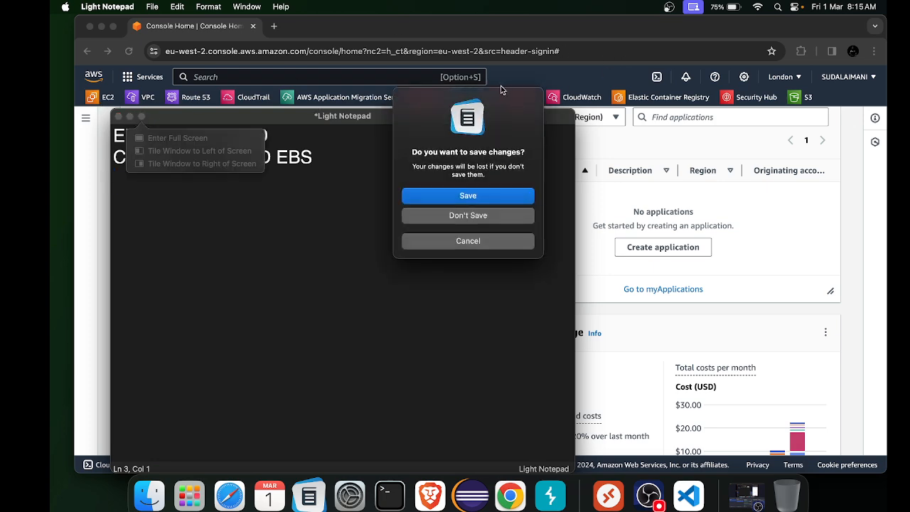
click(447, 214)
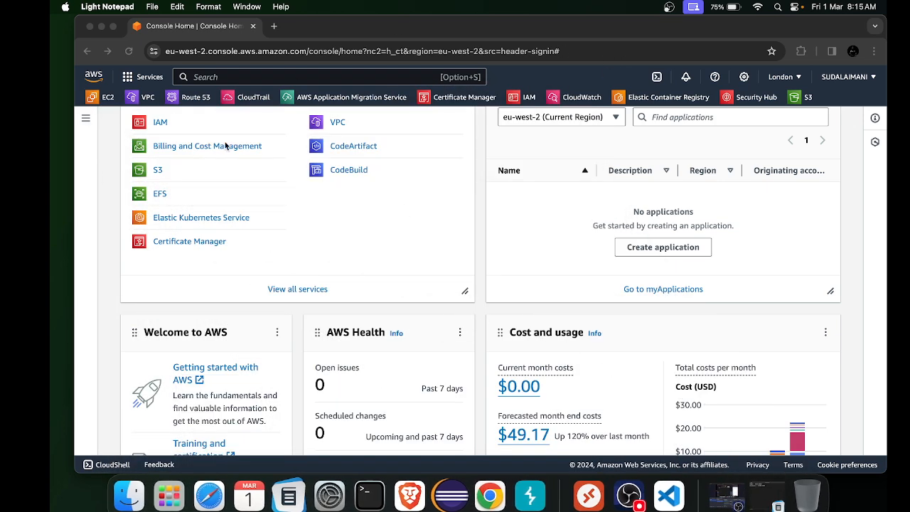
click(106, 97)
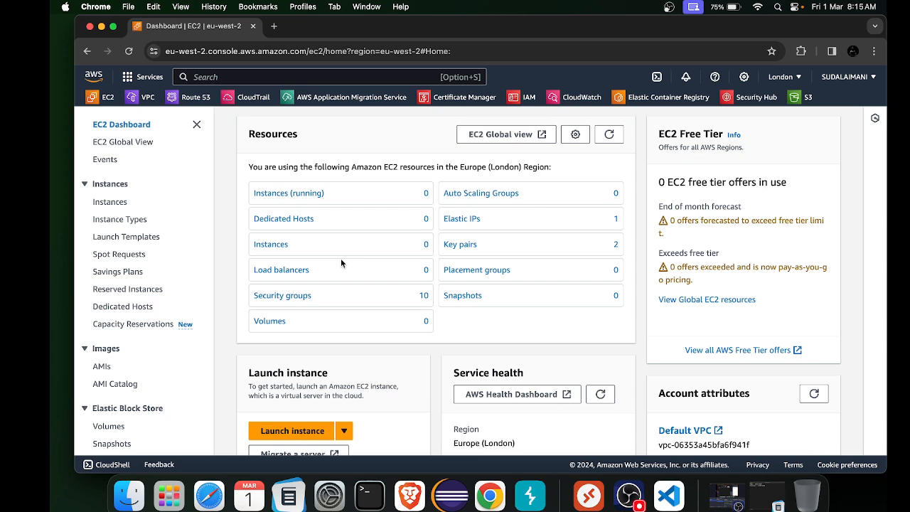
click(285, 193)
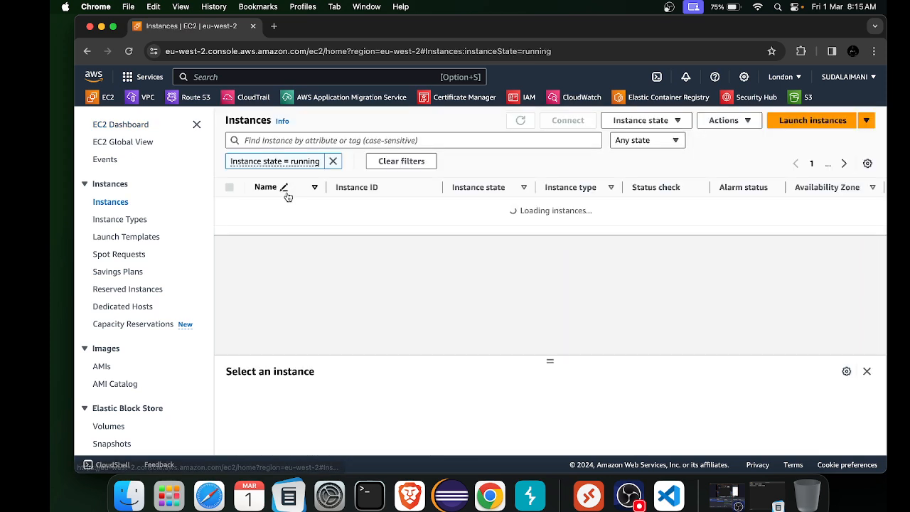
click(785, 121)
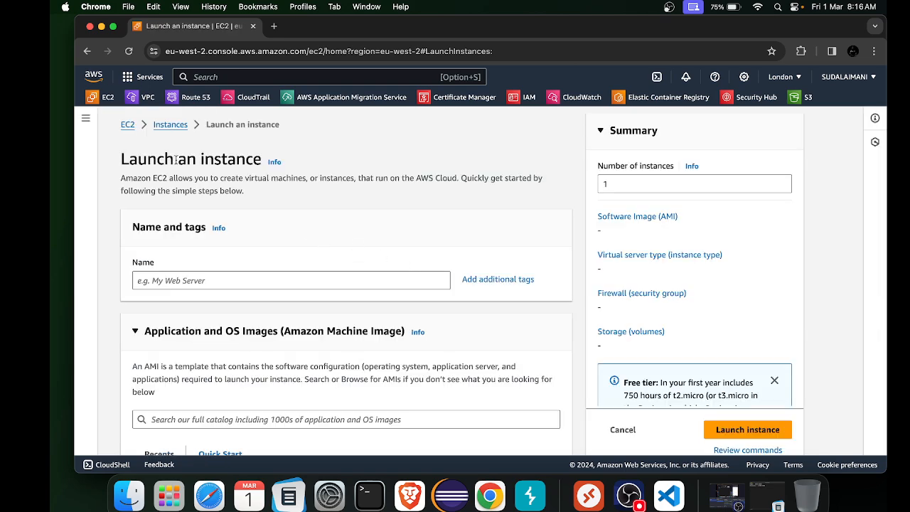
click(131, 126)
Look through the EC2 navigation sections and view the Elastic Block Store volumes list.
scroll(114, 335, down, 5)
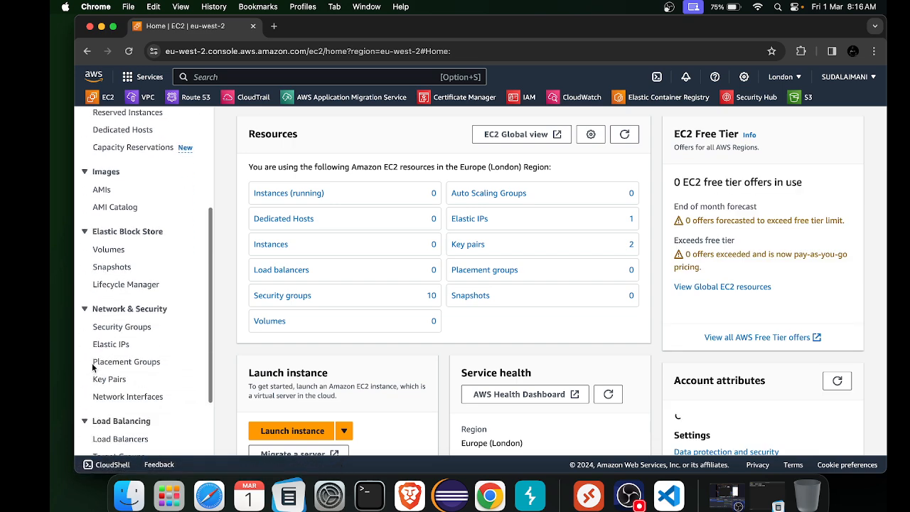
scroll(113, 334, up, 5)
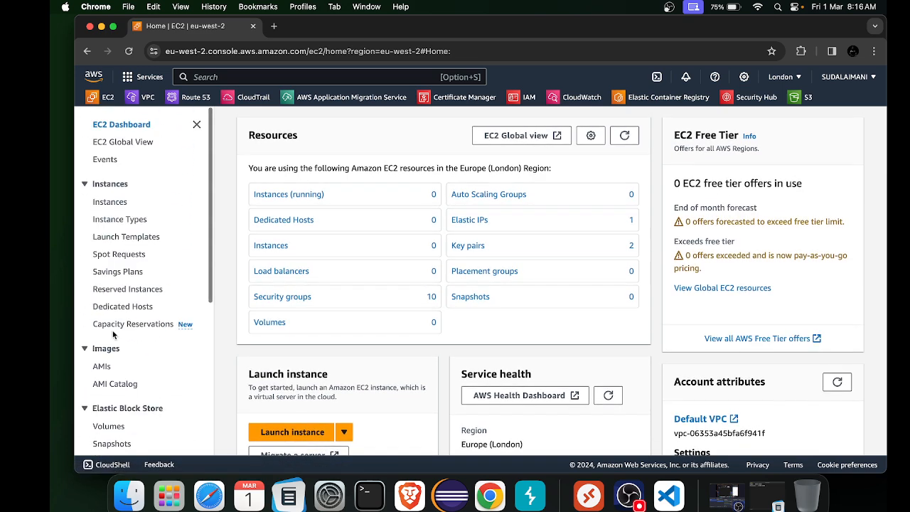
scroll(126, 209, down, 8)
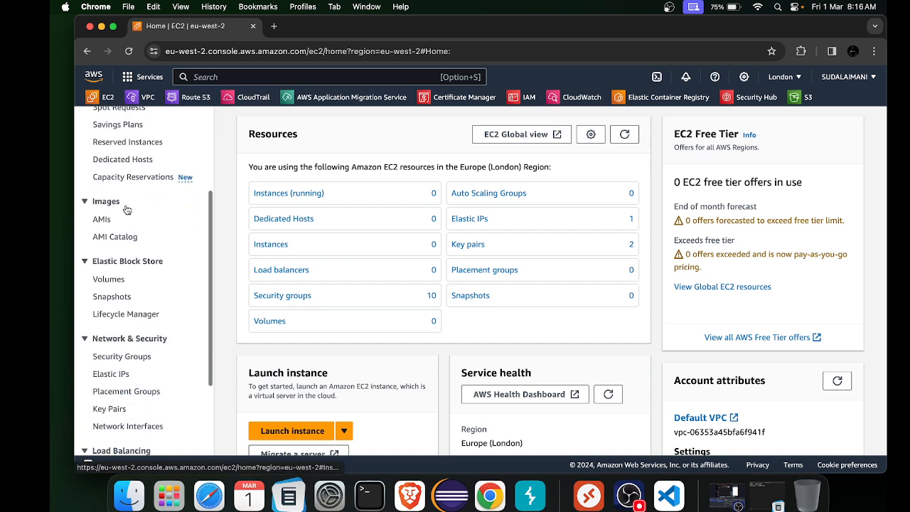
scroll(126, 209, up, 2)
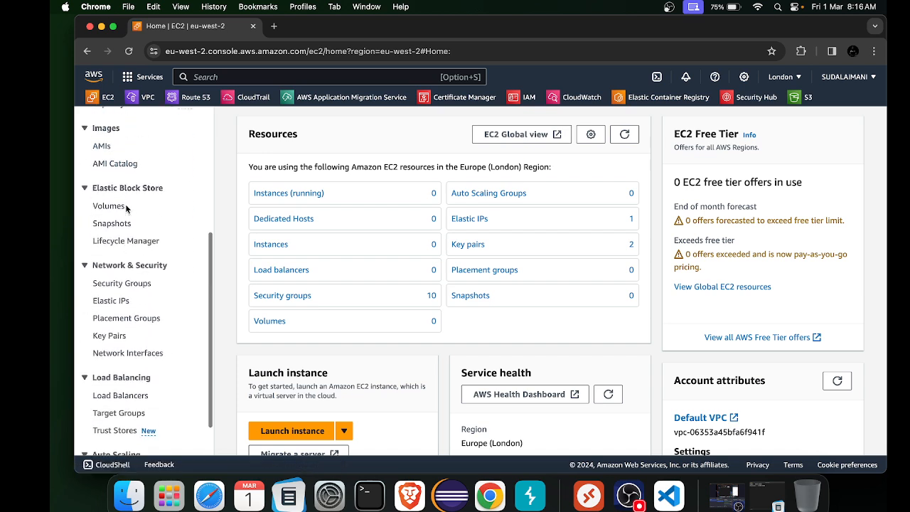
click(110, 215)
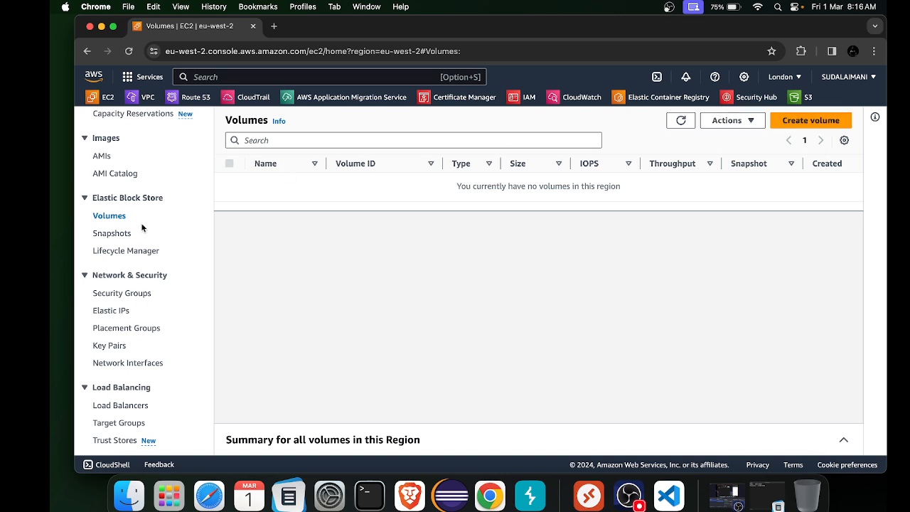
Start launching a new EC2 instance and name it "linux".
scroll(128, 213, up, 5)
click(108, 202)
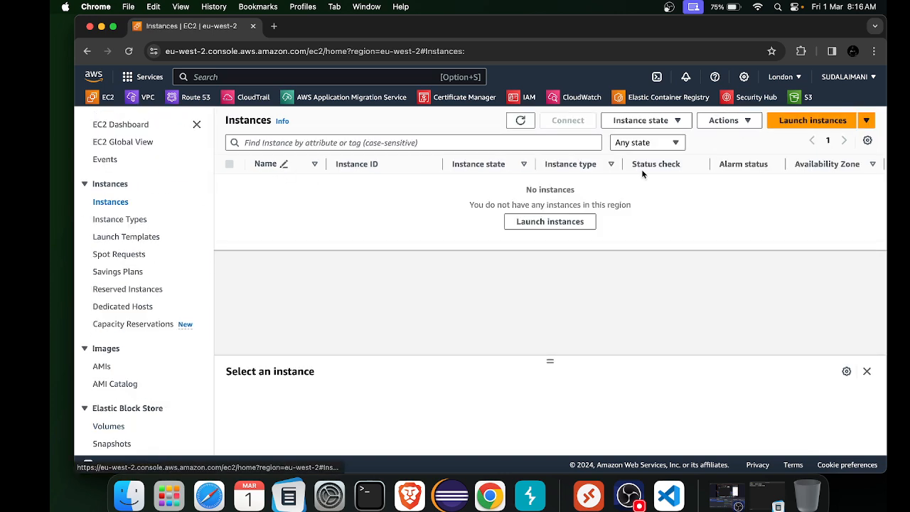
click(795, 127)
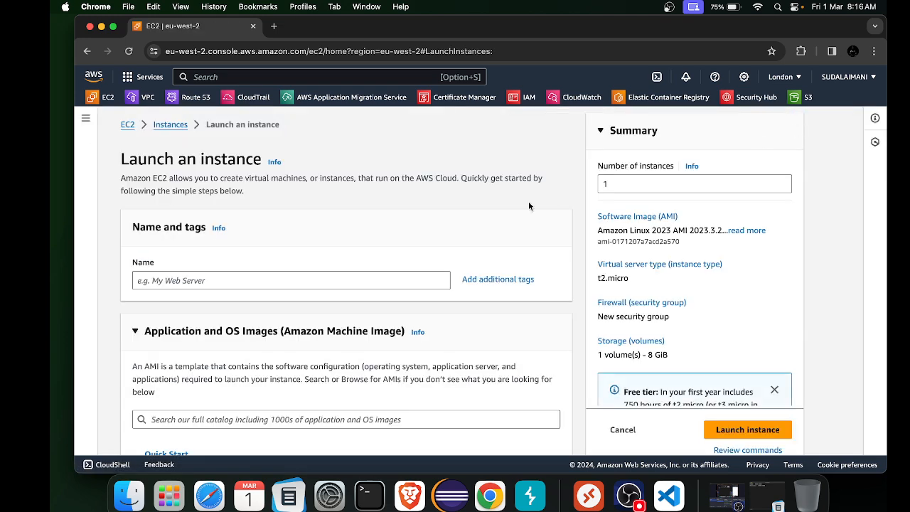
click(348, 278)
text(linux)
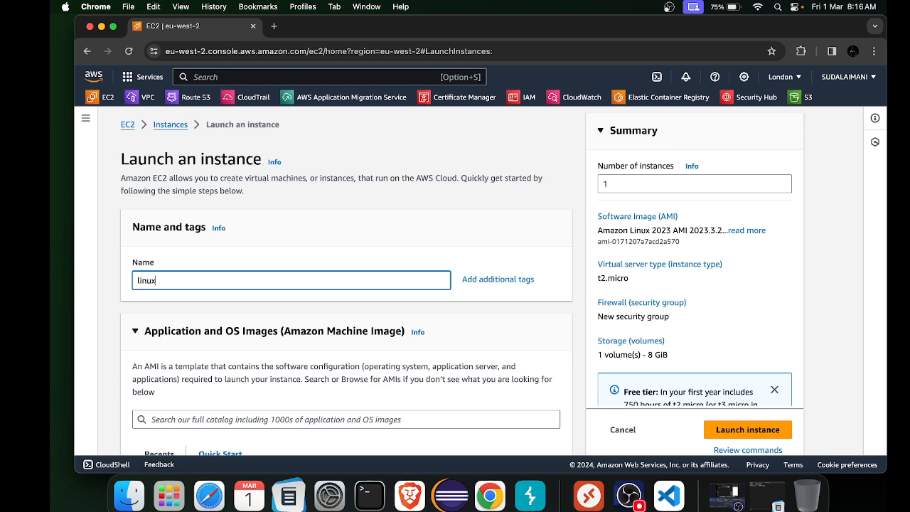
Choose the Ubuntu image for the instance and set its instance type to t2.medium.
scroll(289, 246, down, 5)
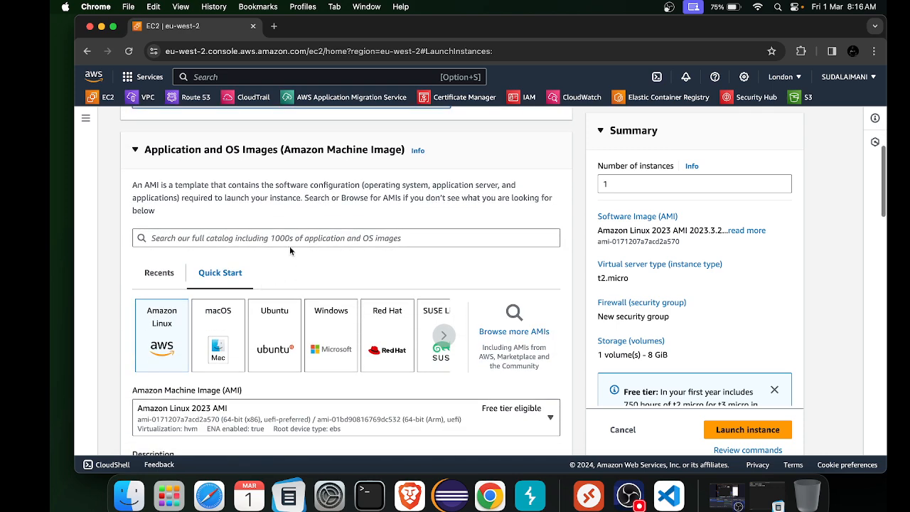
click(274, 356)
scroll(272, 354, down, 8)
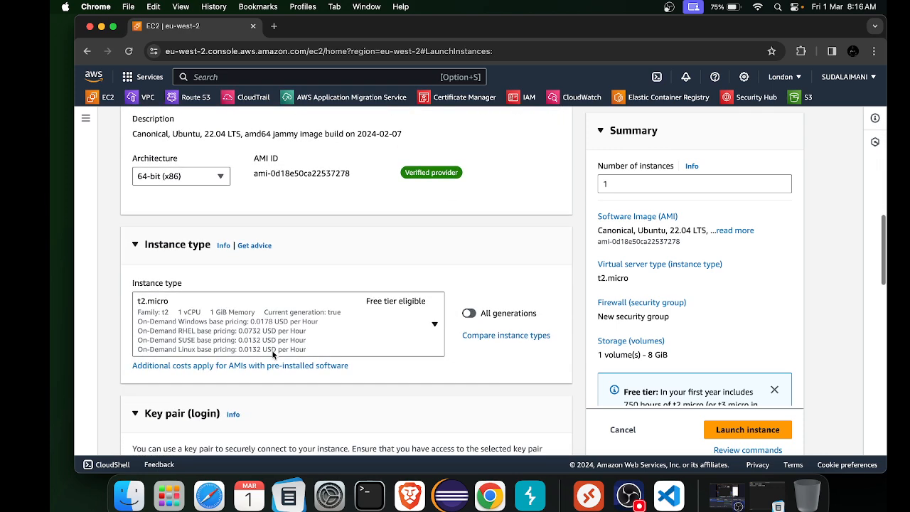
click(313, 299)
scroll(310, 256, down, 3)
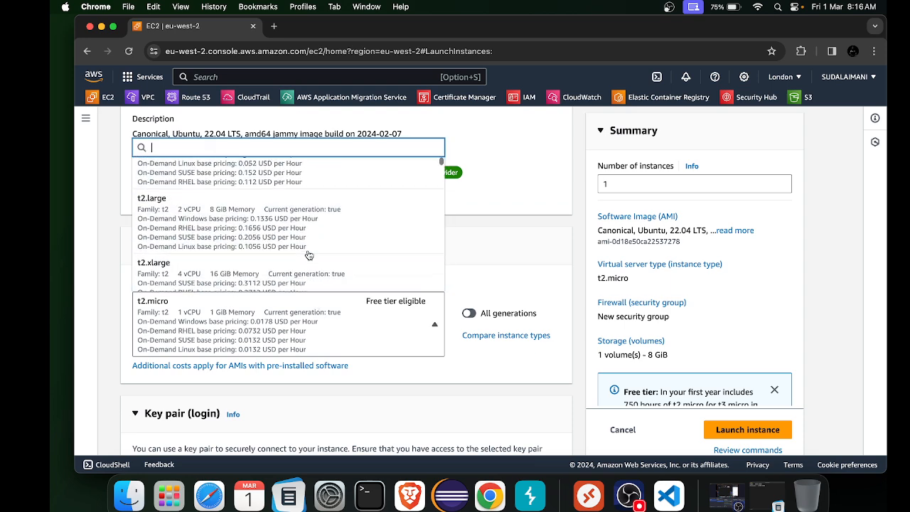
scroll(299, 248, up, 2)
click(269, 252)
Assign an existing key pair to the instance for login.
scroll(269, 252, down, 6)
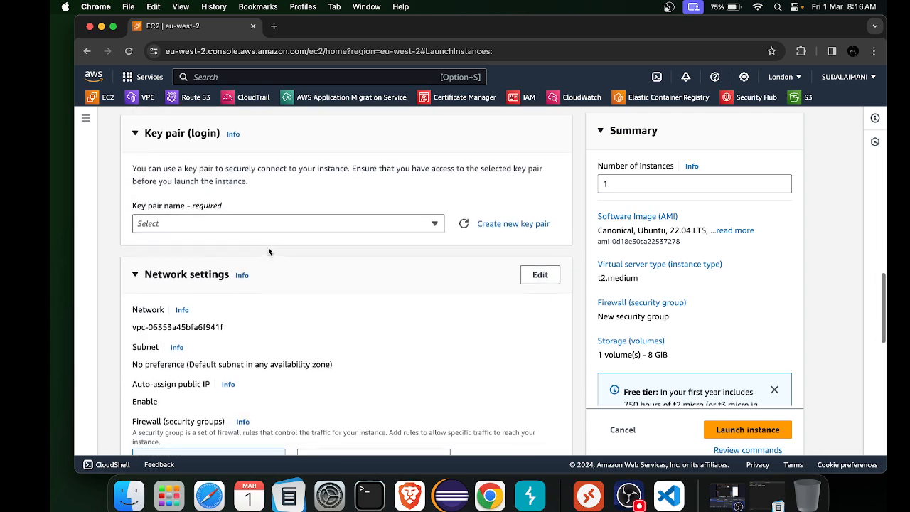
click(233, 222)
click(181, 283)
Inspect the EBS volume section in the advanced storage view and return to the simple view.
scroll(181, 288, down, 10)
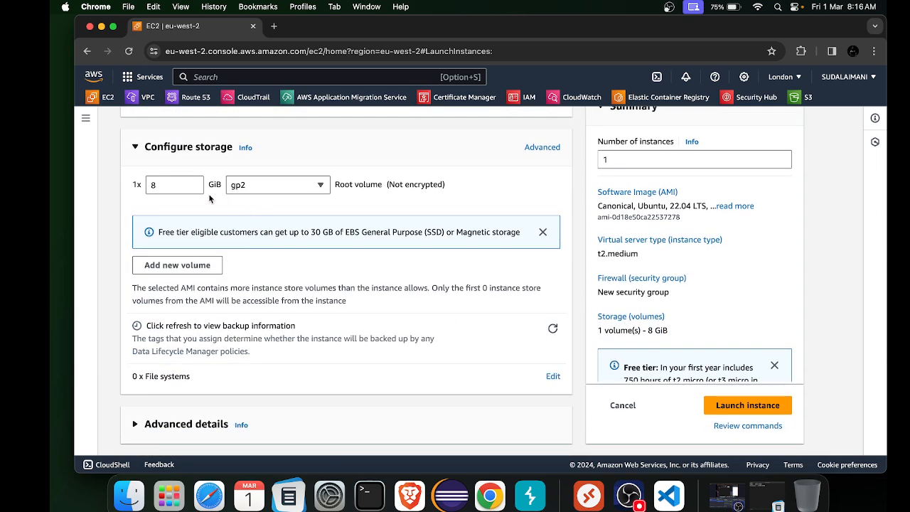
click(538, 149)
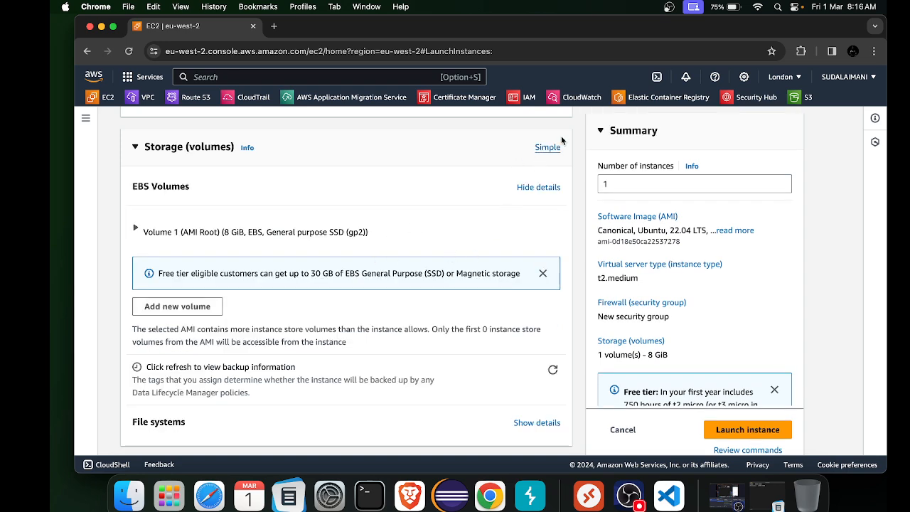
click(537, 187)
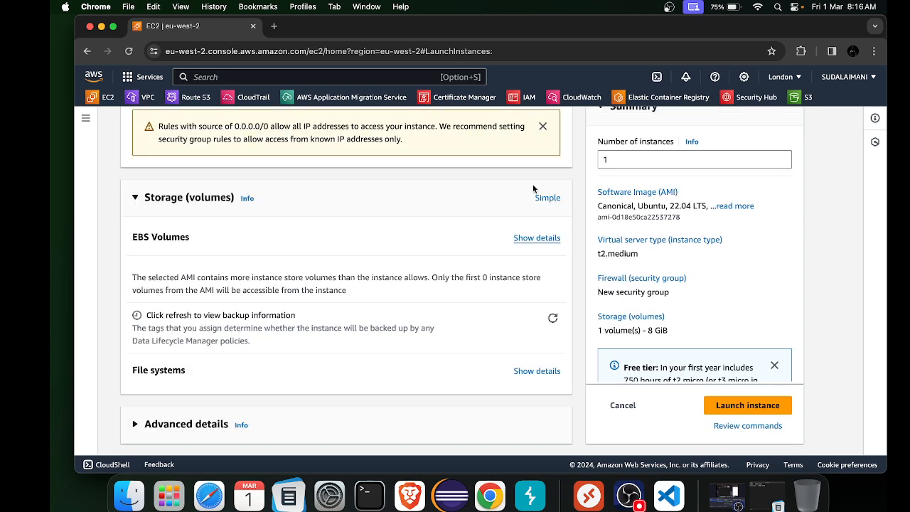
click(530, 239)
click(546, 147)
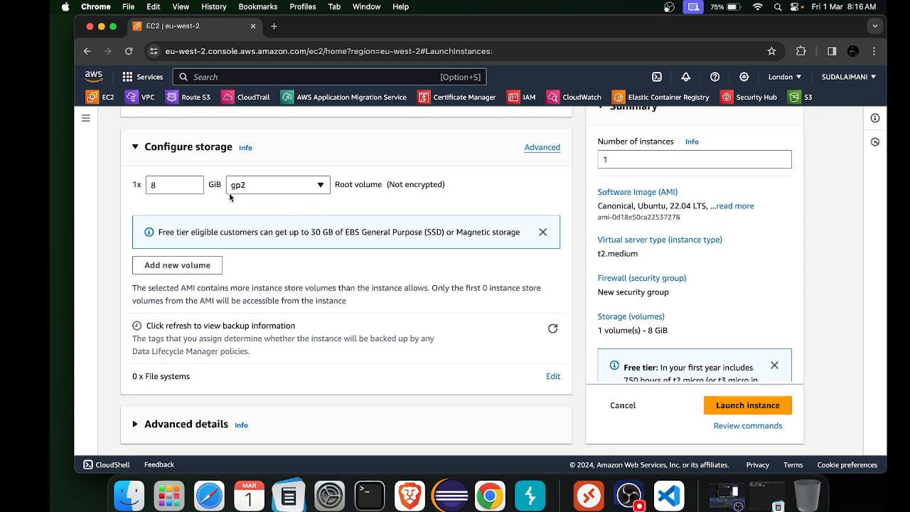
Examine the root volume's size and the available volume types without changing them.
click(164, 186)
double_click(151, 187)
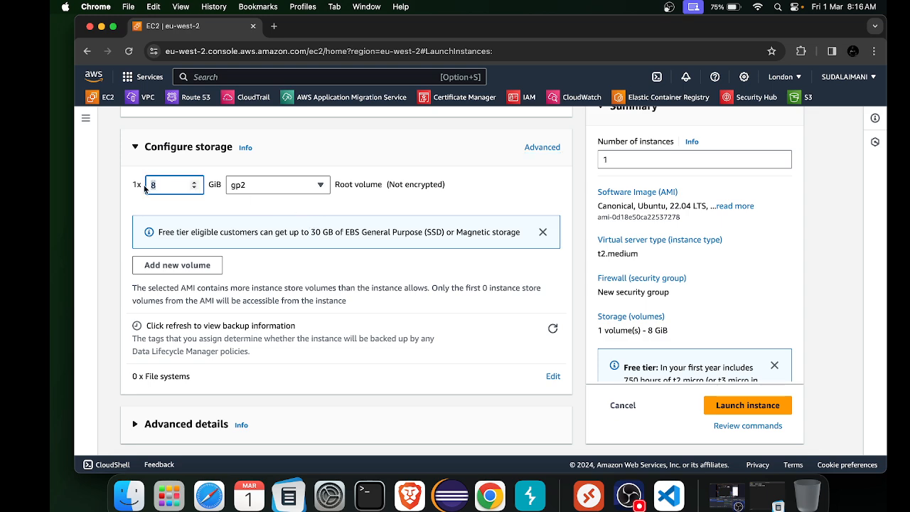
click(262, 186)
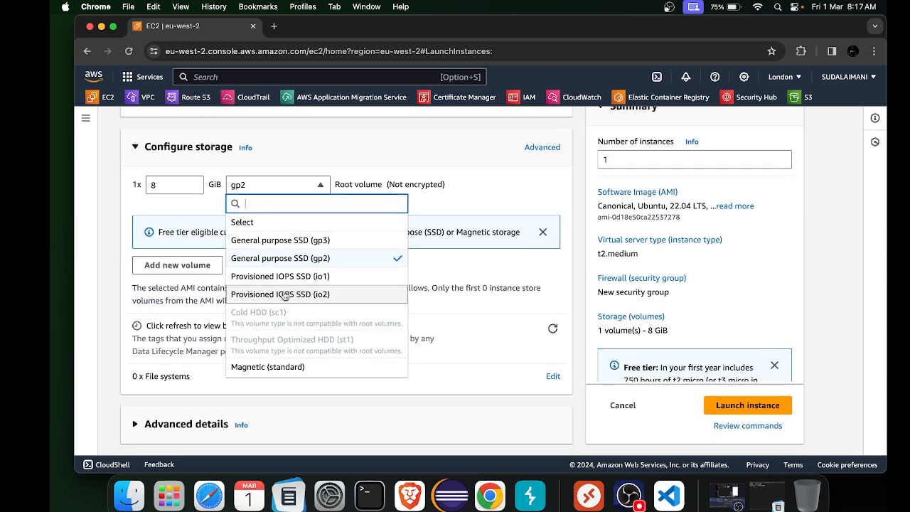
click(182, 184)
click(270, 186)
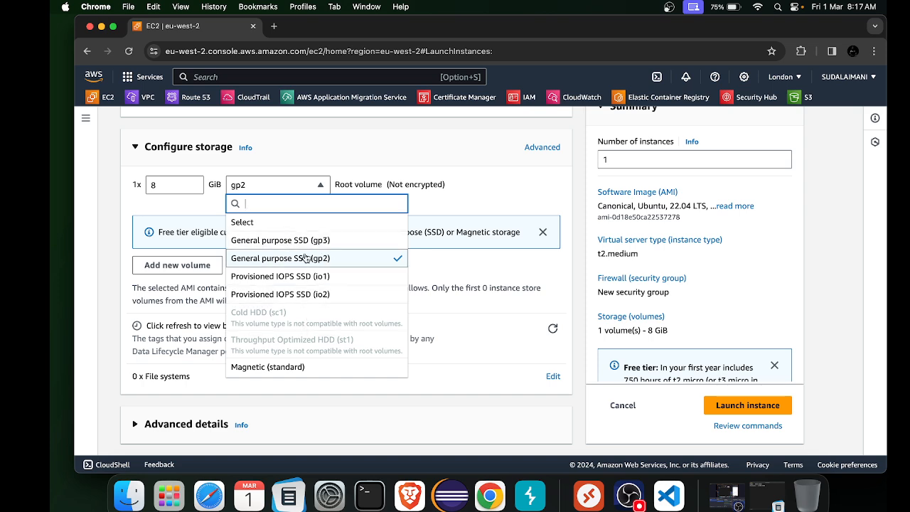
click(459, 270)
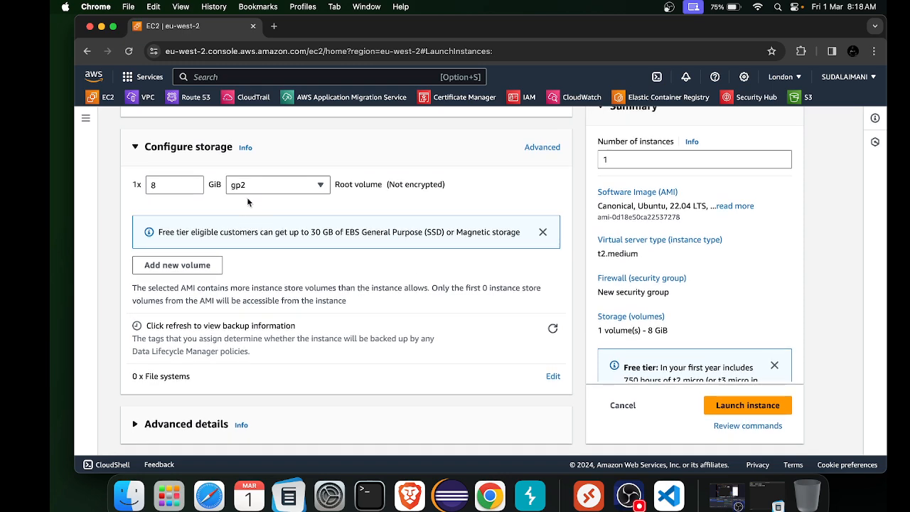
Add a second EBS volume to the instance's storage configuration.
click(184, 267)
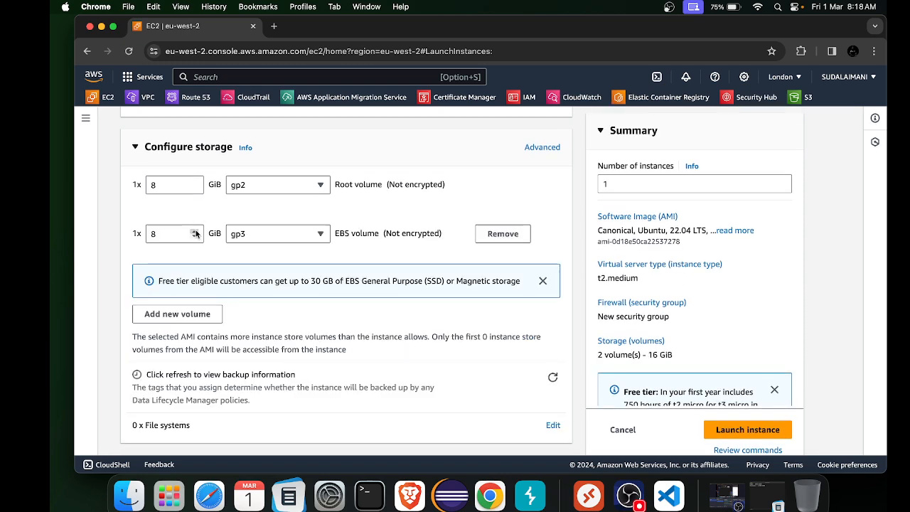
Remove the second EBS volume and launch the instance with only its root volume, then show it in the refreshed instances list.
click(489, 235)
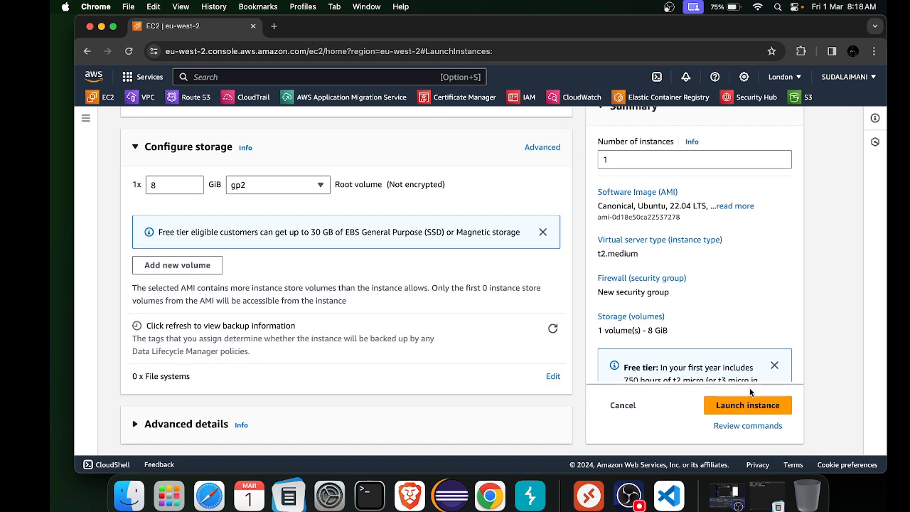
click(737, 407)
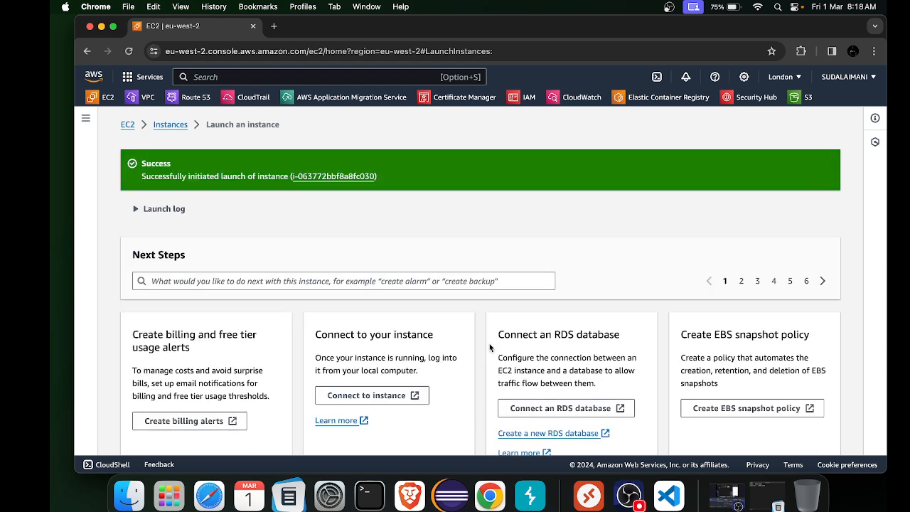
click(172, 125)
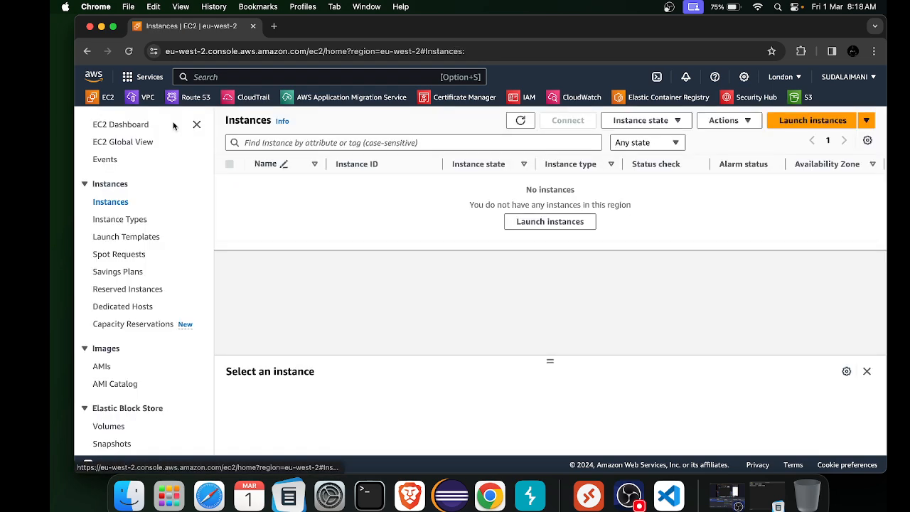
click(520, 121)
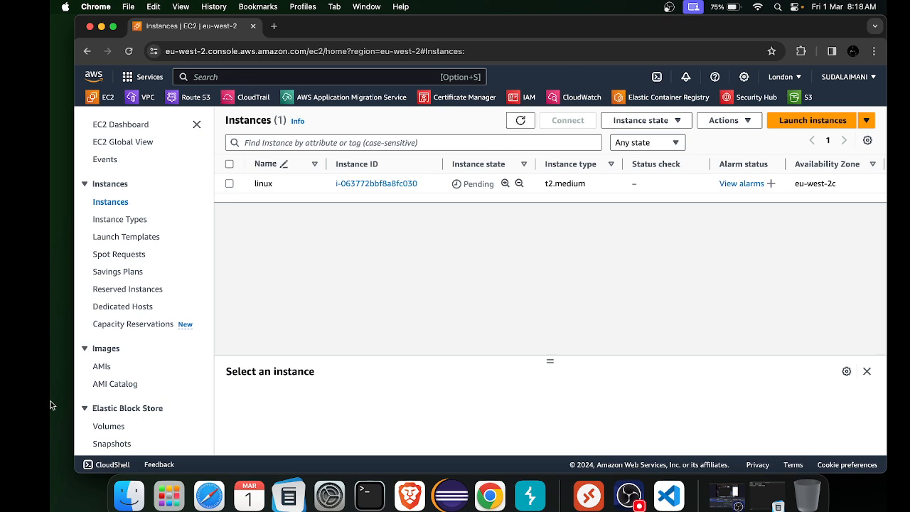
Examine the launched instance's volume in the refreshed EBS volumes list, including its type, size, state and attached resource.
scroll(104, 302, down, 5)
click(105, 279)
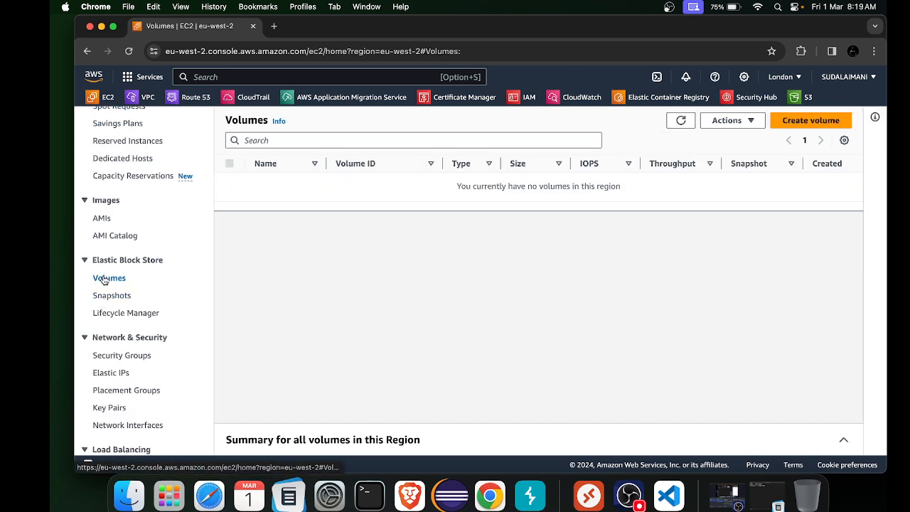
click(682, 121)
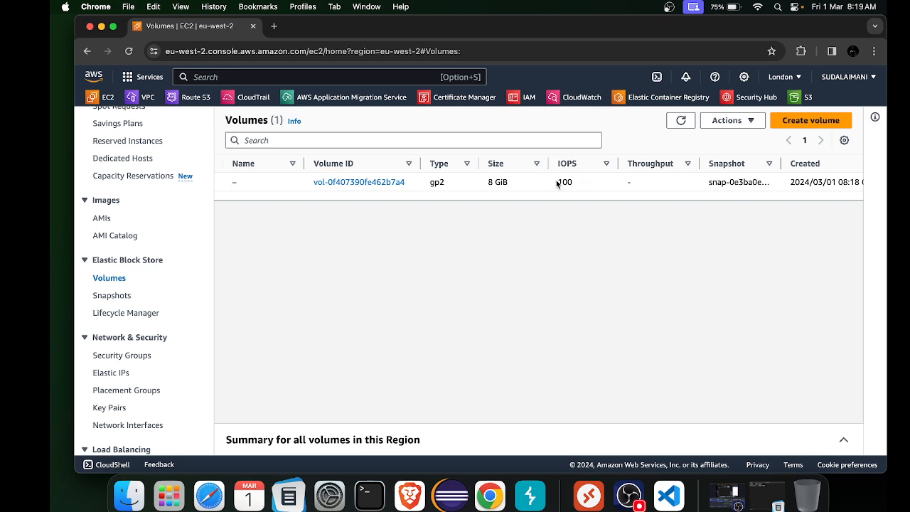
scroll(556, 183, right, 2)
scroll(557, 183, right, 12)
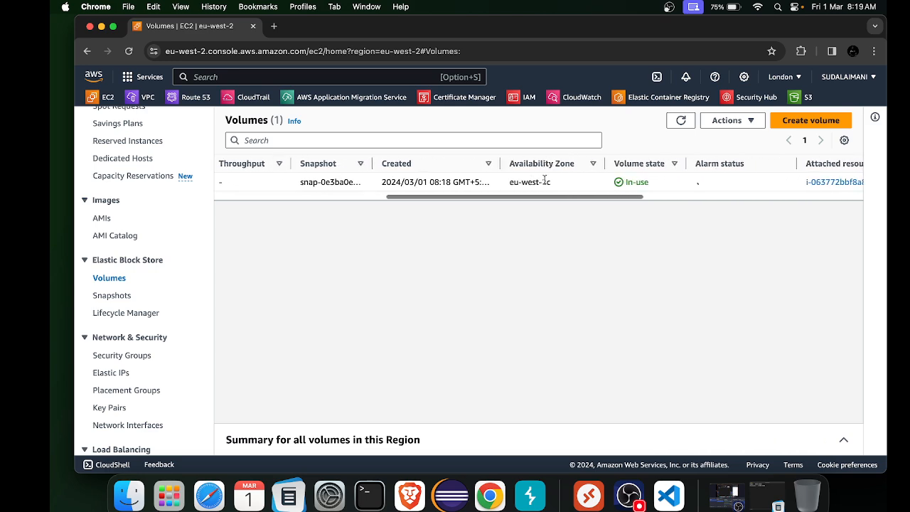
scroll(619, 186, right, 5)
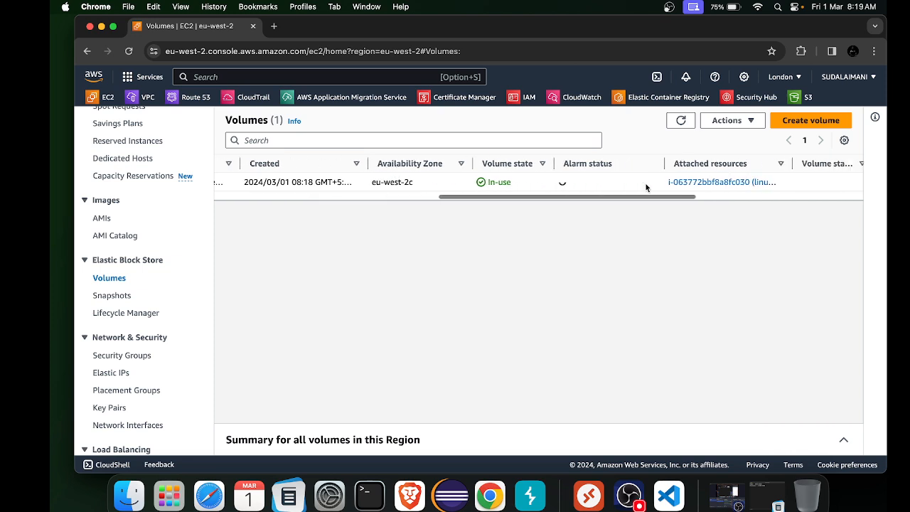
scroll(565, 183, right, 4)
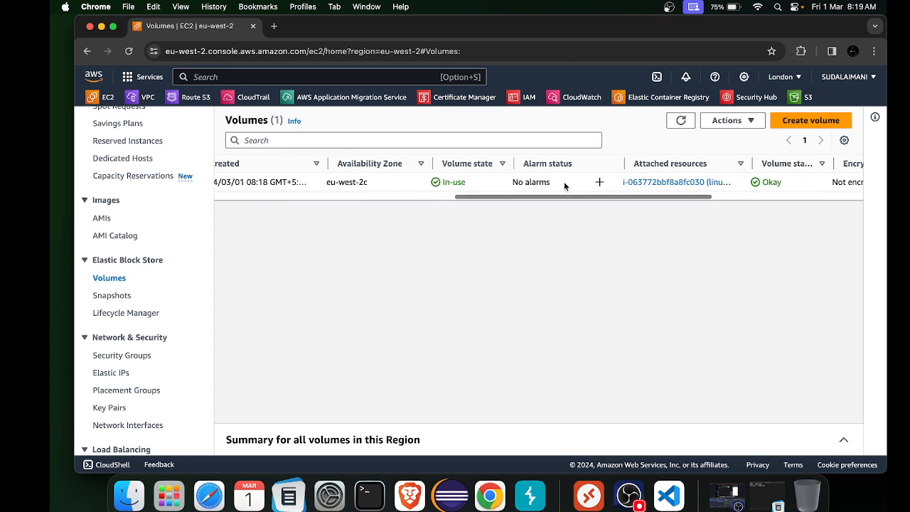
scroll(565, 186, right, 1)
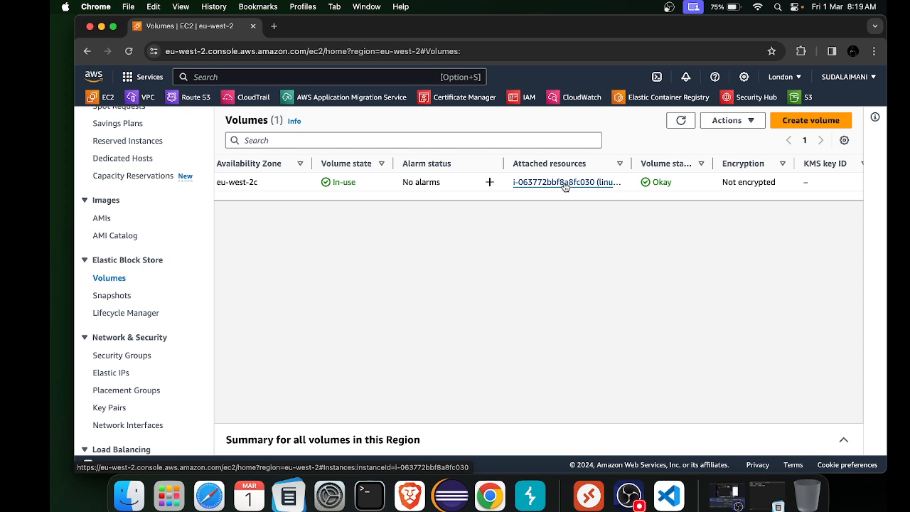
scroll(564, 181, right, 10)
scroll(564, 181, left, 15)
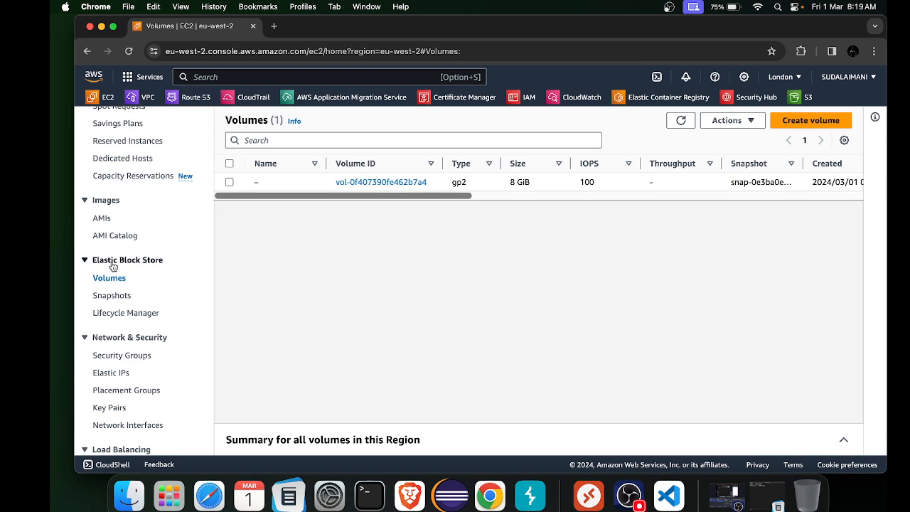
Connect to the linux instance through EC2 Instance Connect with the default username ubuntu.
scroll(112, 267, up, 4)
click(112, 201)
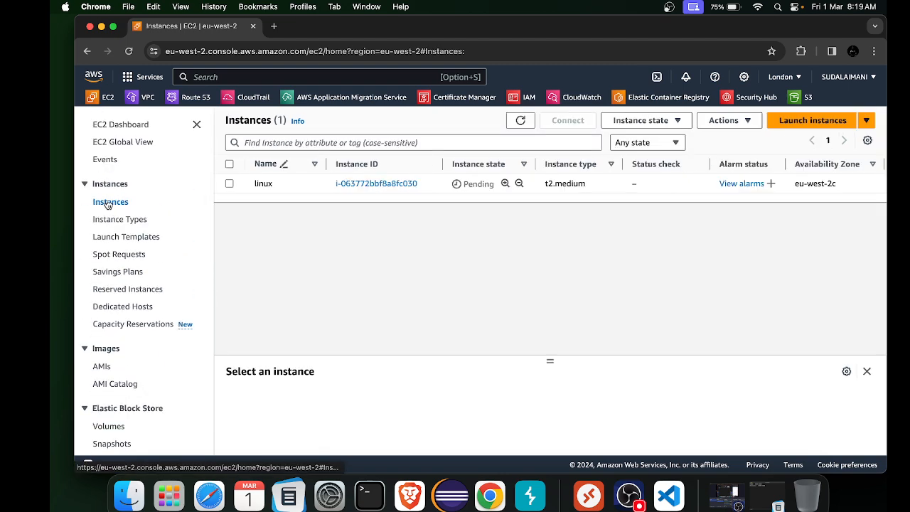
click(229, 185)
click(569, 121)
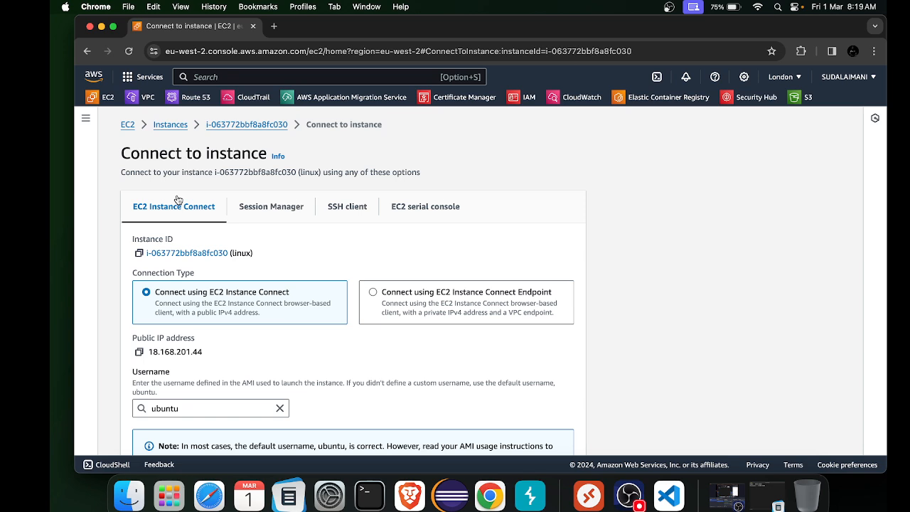
scroll(178, 199, down, 3)
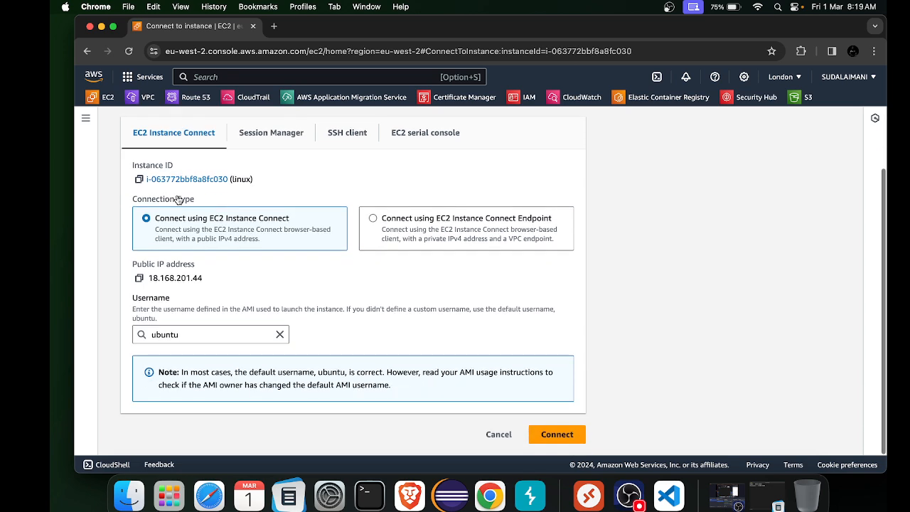
click(555, 434)
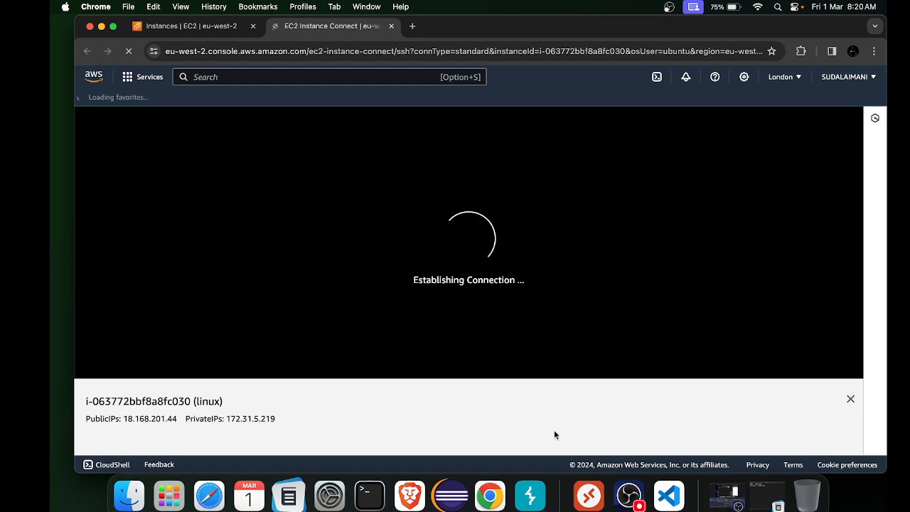
click(146, 27)
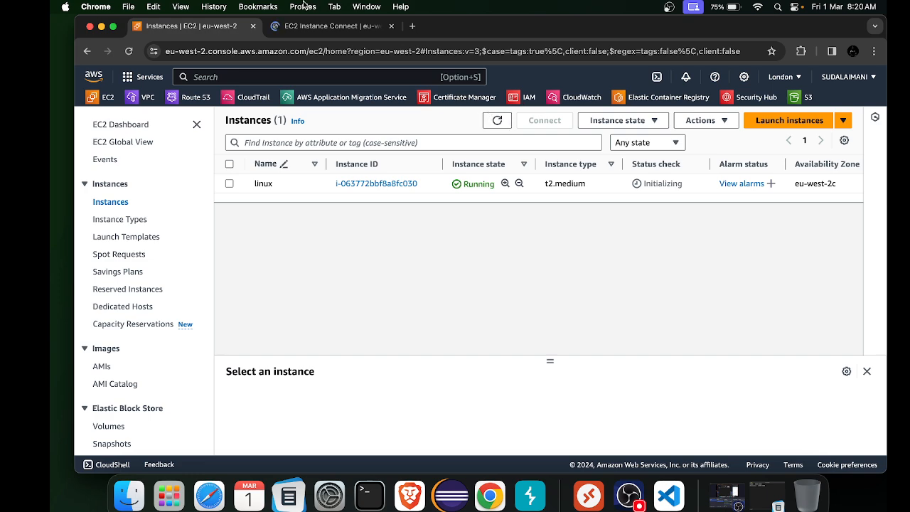
click(290, 26)
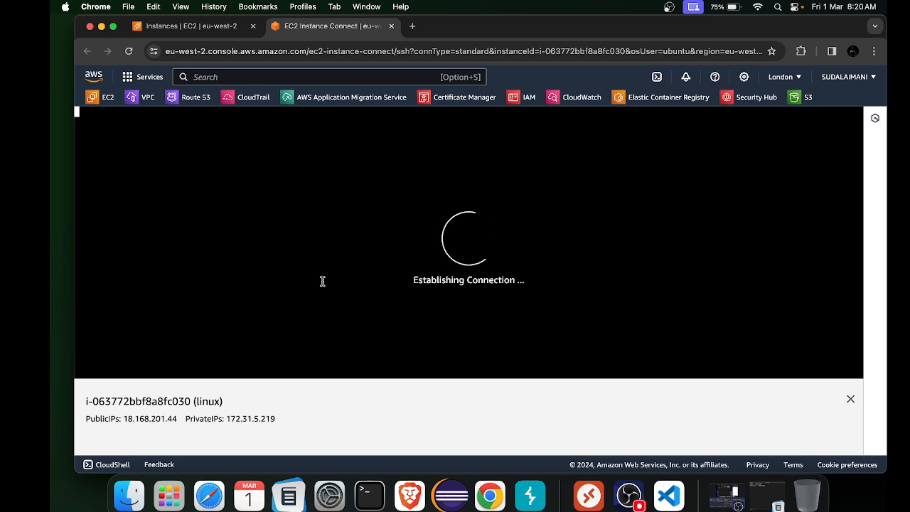
click(170, 33)
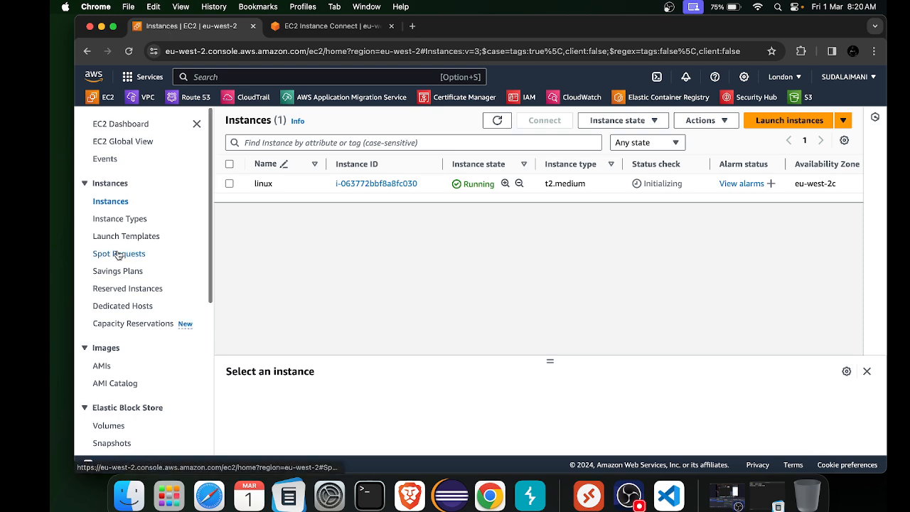
scroll(118, 254, down, 5)
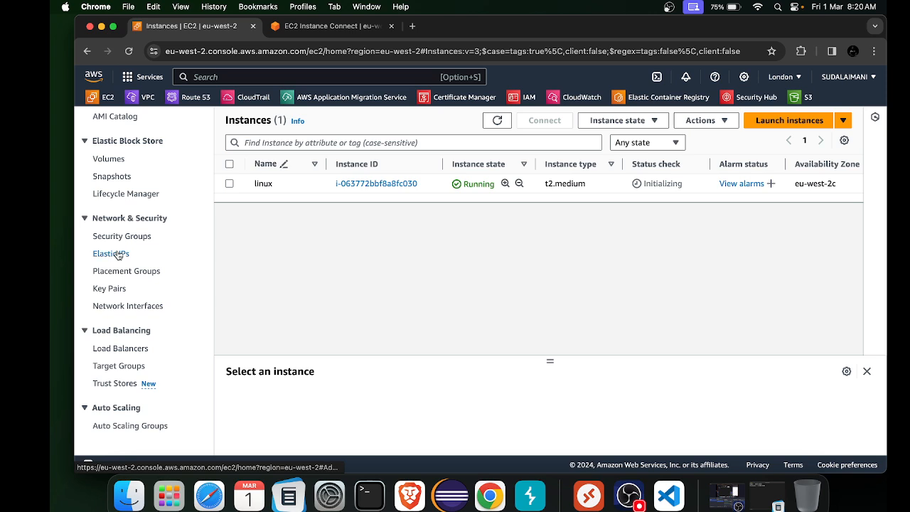
scroll(118, 256, up, 4)
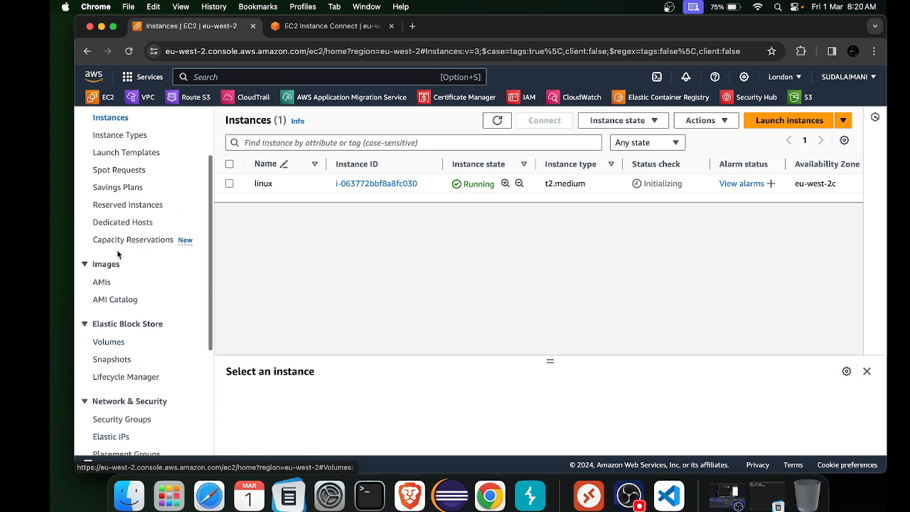
scroll(118, 254, down, 3)
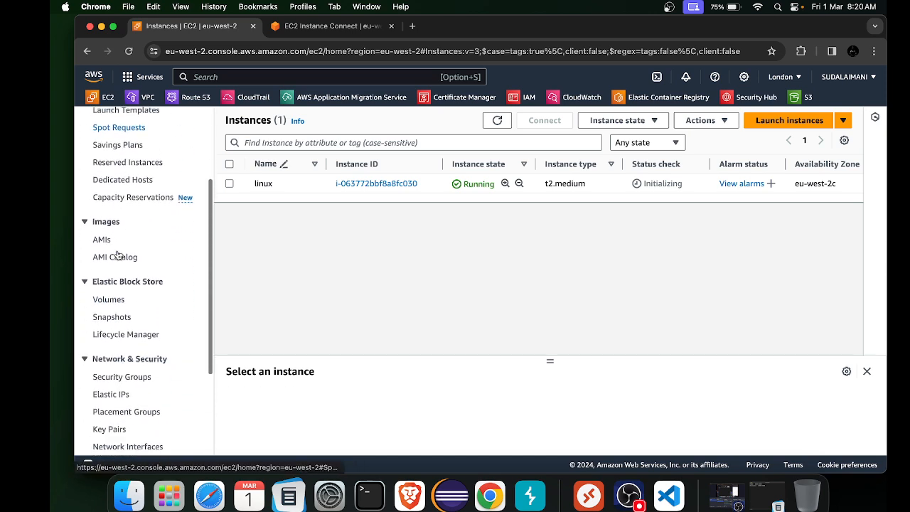
scroll(117, 255, down, 4)
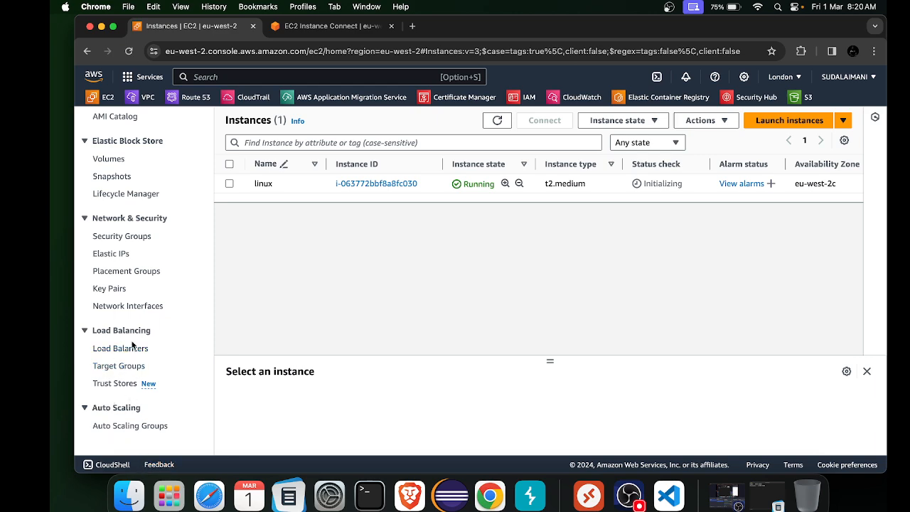
scroll(132, 345, up, 4)
Run lsblk in the instance's terminal session to list its block devices.
click(298, 25)
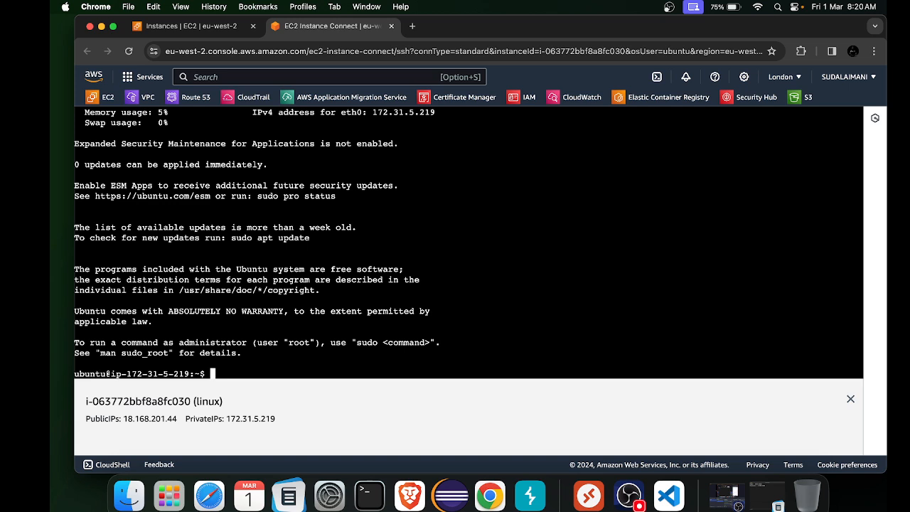
text(lsblk)
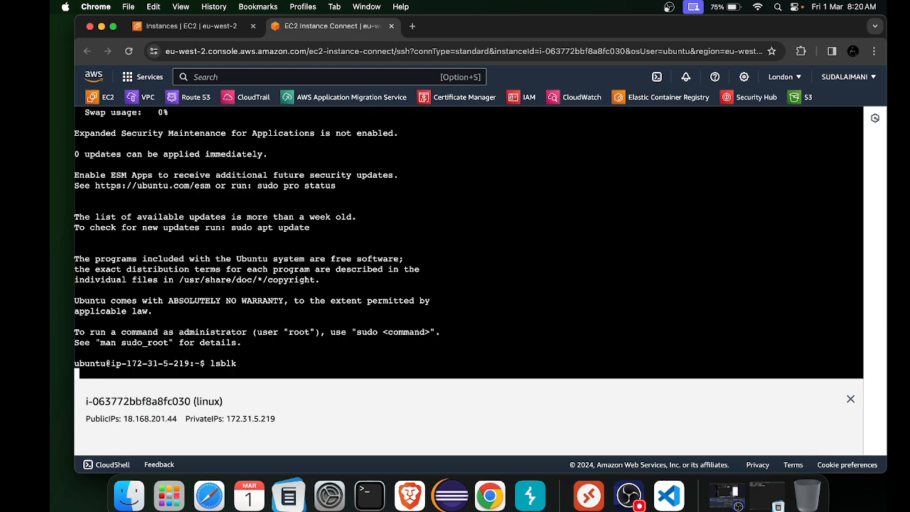
key(Return)
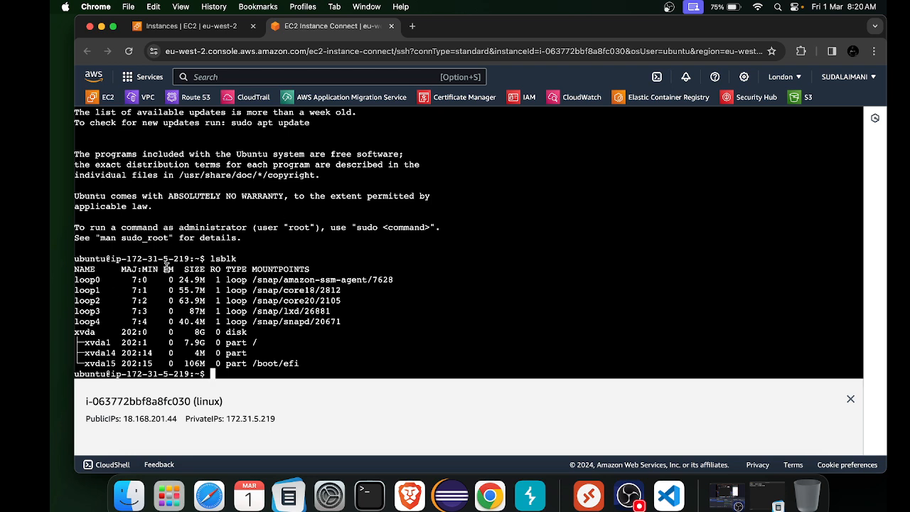
Examine the lsblk output, covering the loop devices, the xvda disk's size and its partitions.
drag(75, 279, 361, 317)
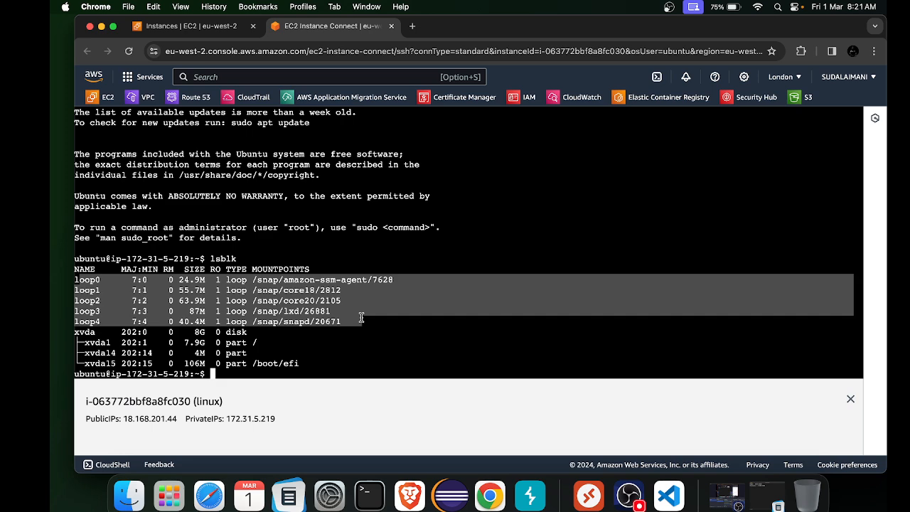
click(361, 317)
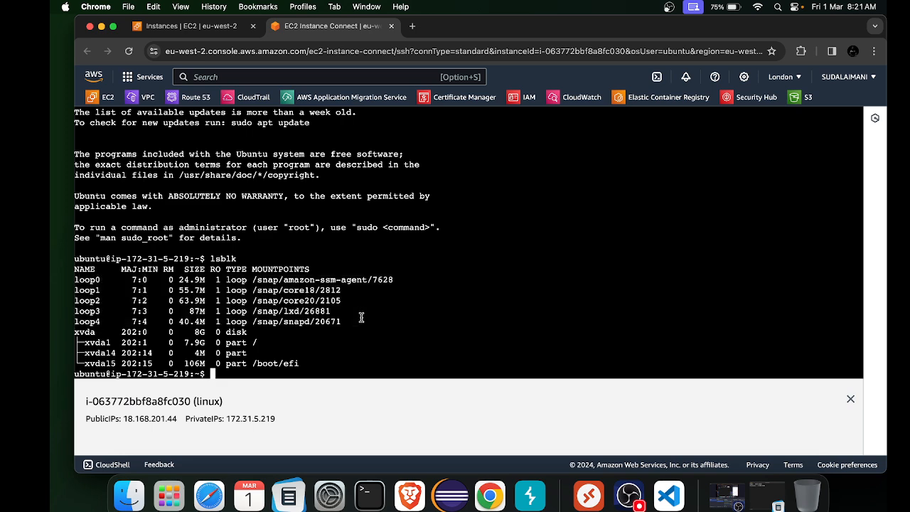
double_click(78, 332)
drag(192, 332, 218, 332)
click(214, 332)
drag(85, 342, 222, 352)
click(227, 339)
drag(304, 363, 95, 332)
click(94, 332)
Return to the EBS volumes list and start creating a new volume.
click(158, 24)
scroll(117, 356, down, 3)
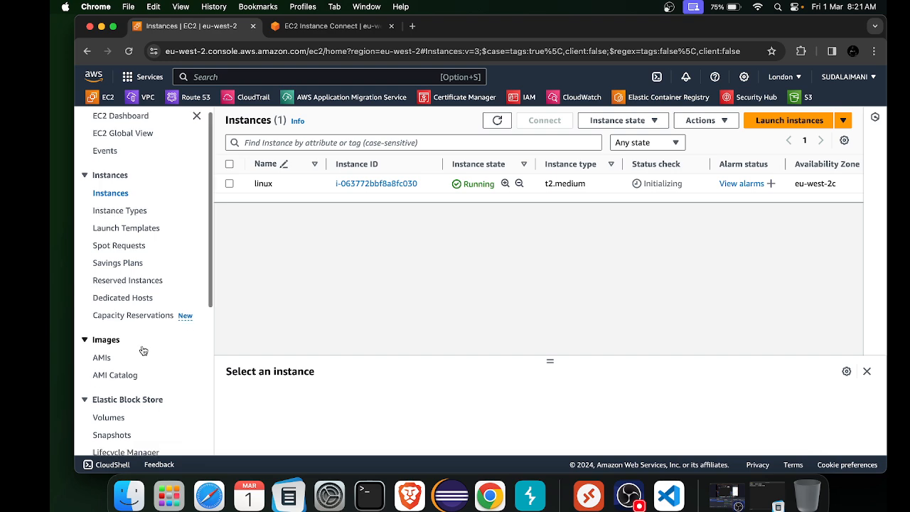
click(109, 341)
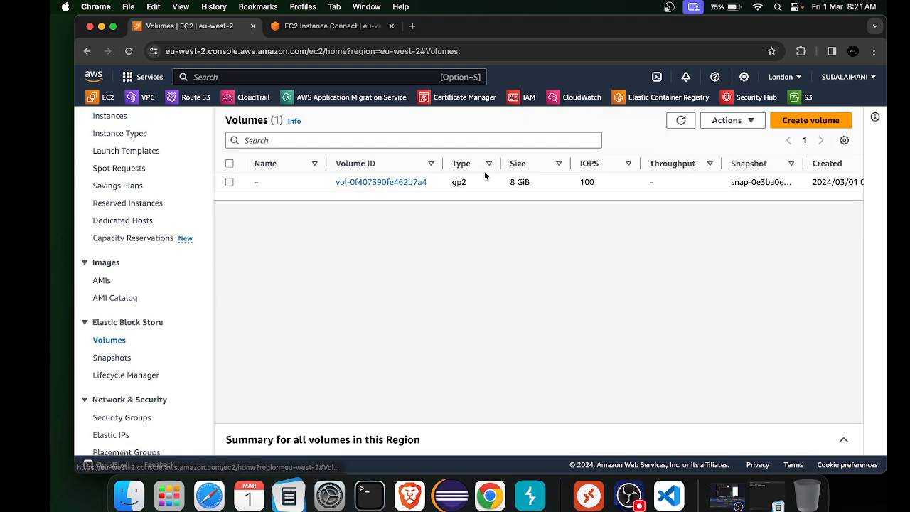
click(807, 119)
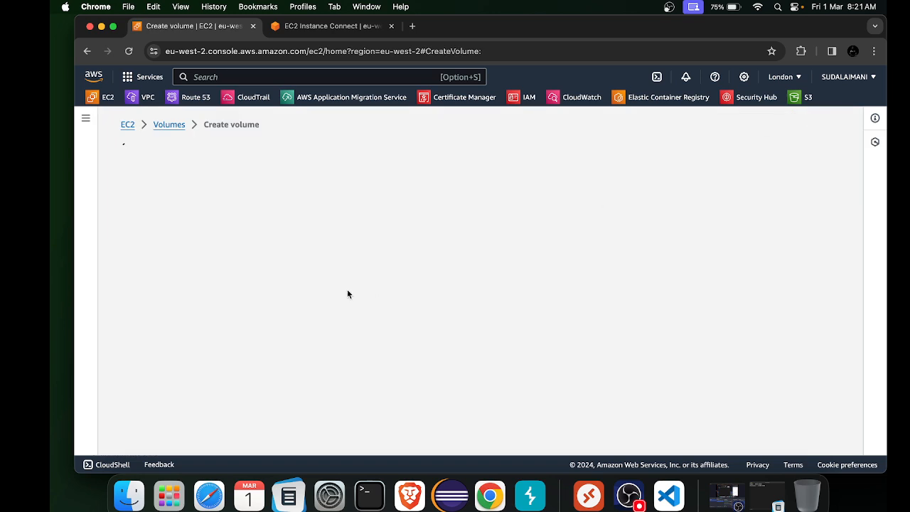
Review the available volume types and set the new volume to Throughput Optimized HDD (st1).
click(219, 262)
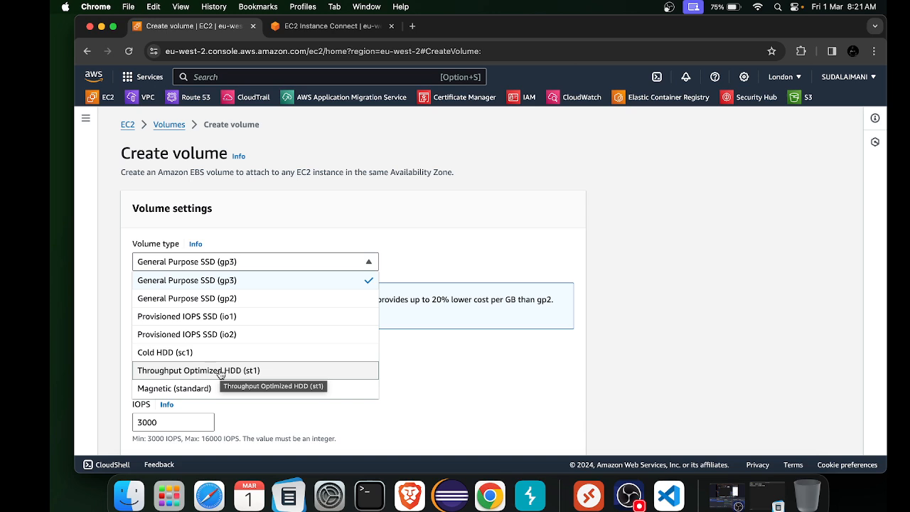
scroll(172, 348, down, 2)
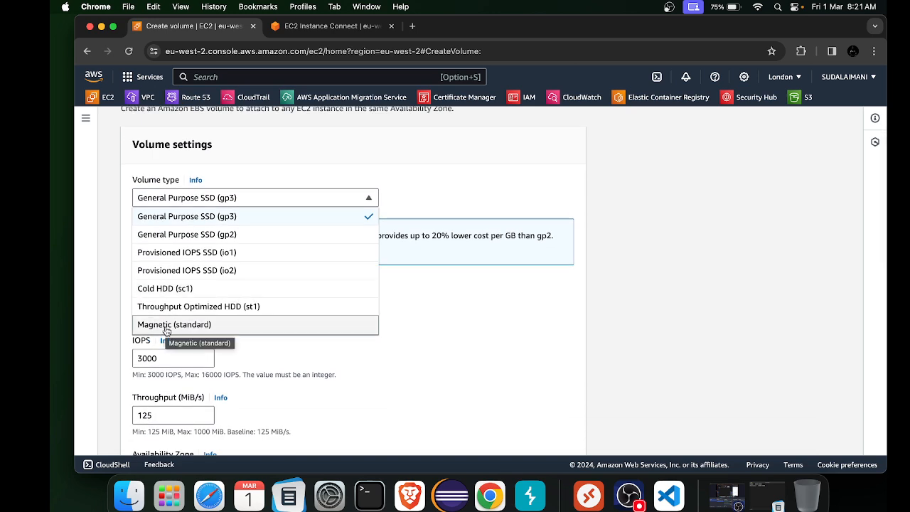
click(162, 310)
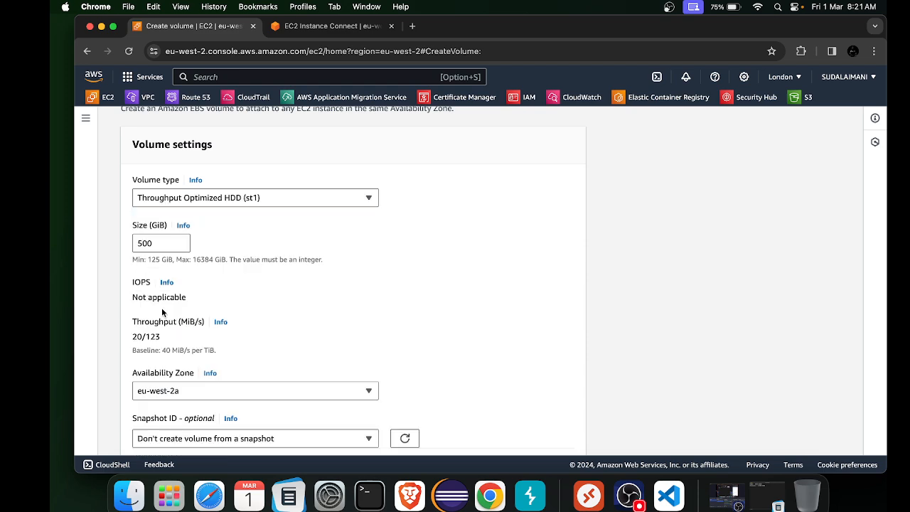
Set the new volume's size to 10 GiB.
click(165, 244)
key(BackSpace)
key(BackSpace)
key(BackSpace)
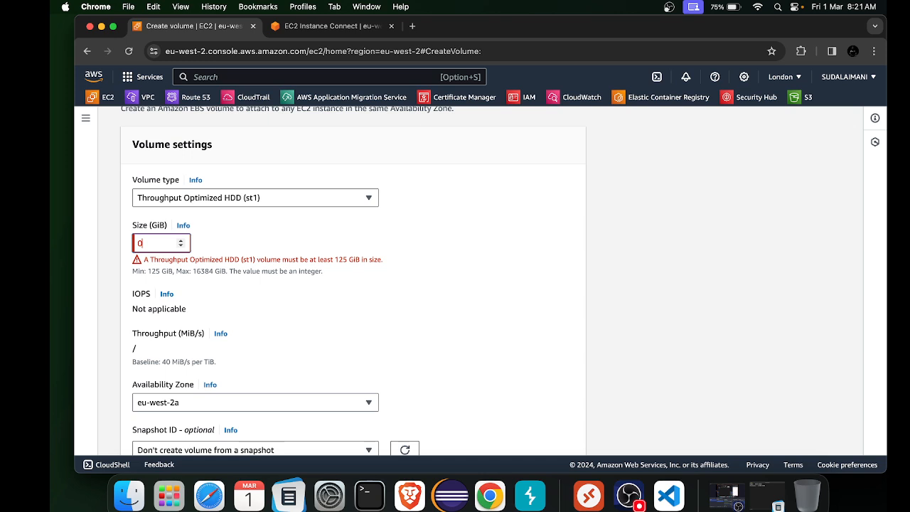
key(BackSpace)
text(10)
Set the new volume's type to General Purpose SSD (gp2).
click(222, 196)
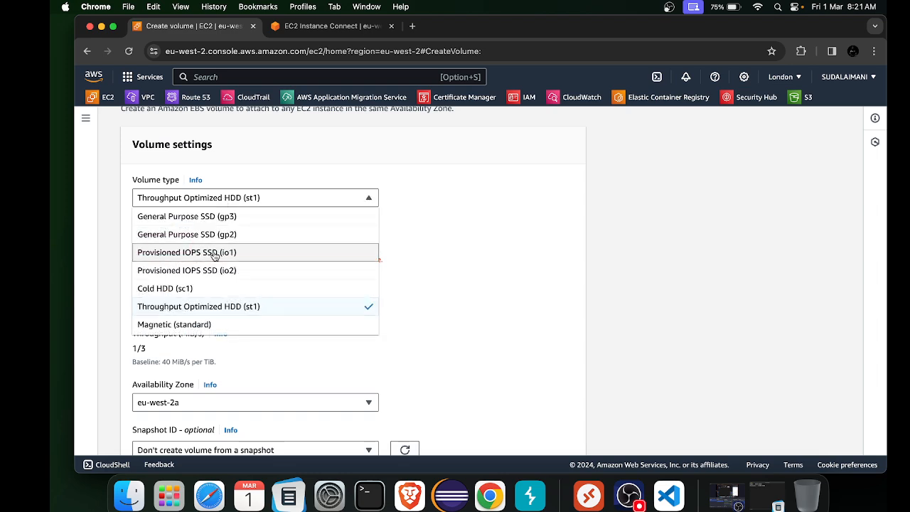
click(178, 232)
click(156, 243)
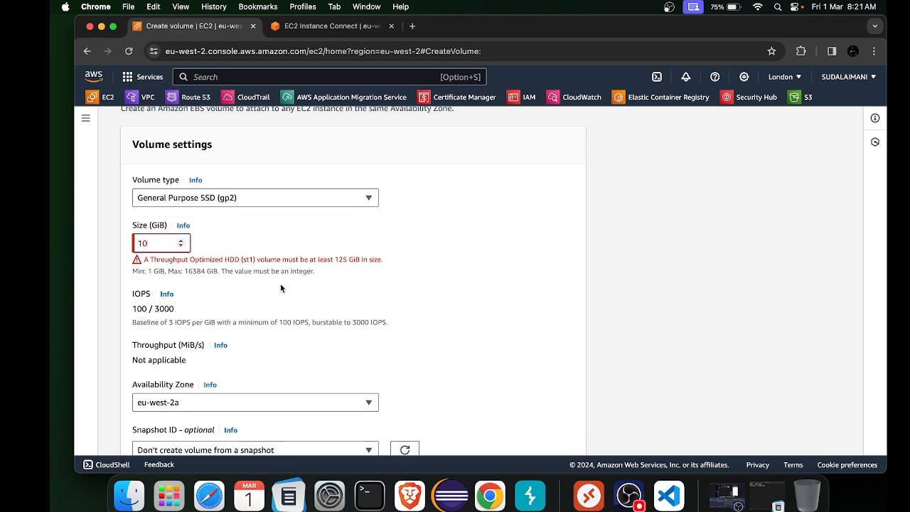
scroll(280, 284, down, 5)
scroll(280, 287, down, 2)
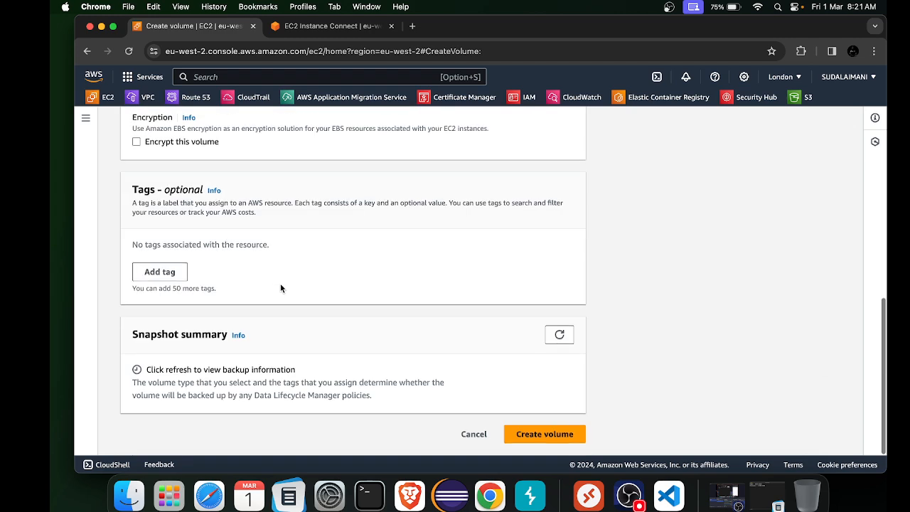
scroll(270, 249, up, 6)
click(188, 267)
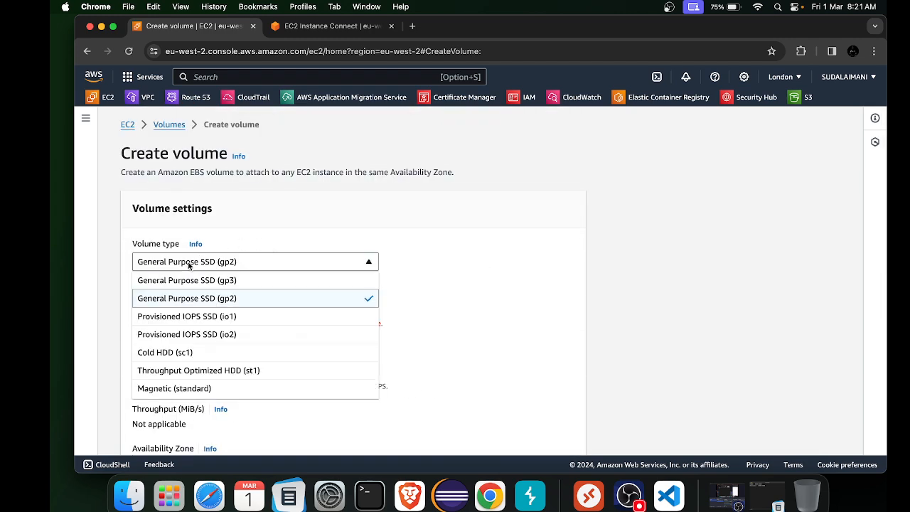
click(227, 299)
click(212, 263)
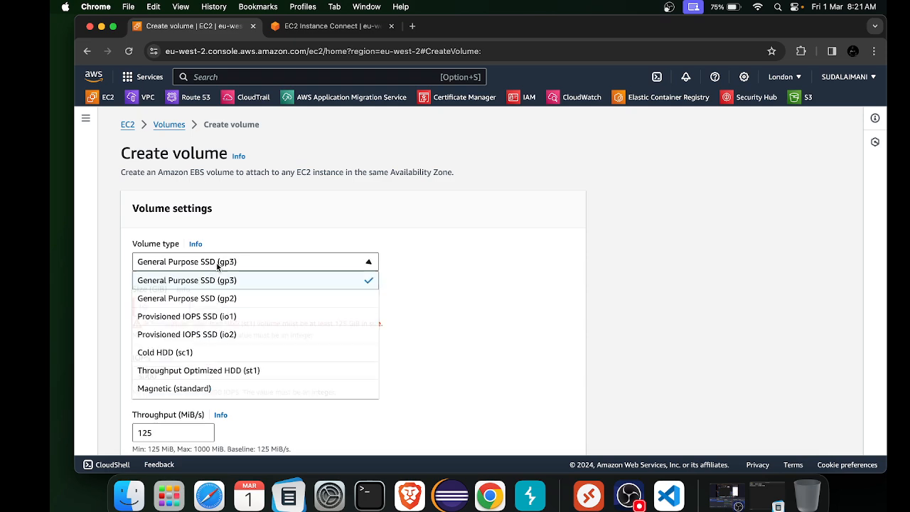
click(193, 298)
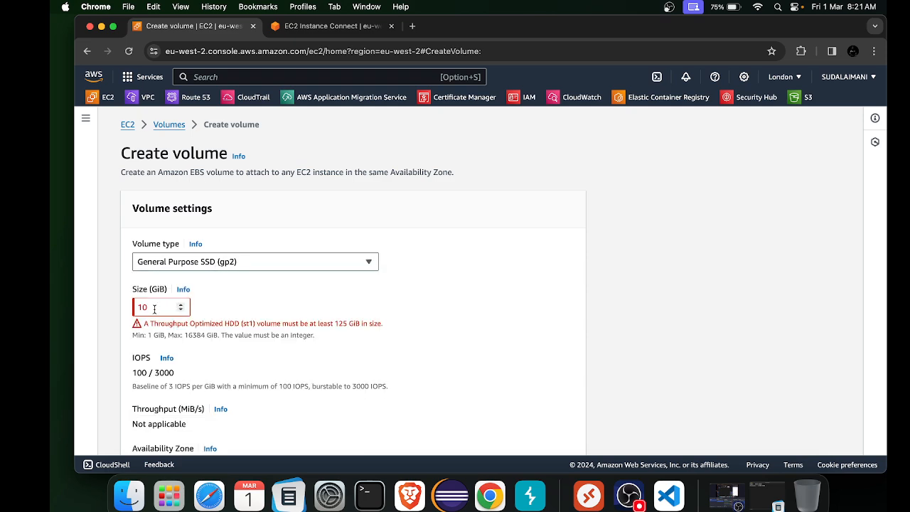
Check the gp2 size limits and re-enter the volume's size as 10 GiB.
drag(155, 335, 217, 336)
click(216, 335)
click(149, 303)
key(BackSpace)
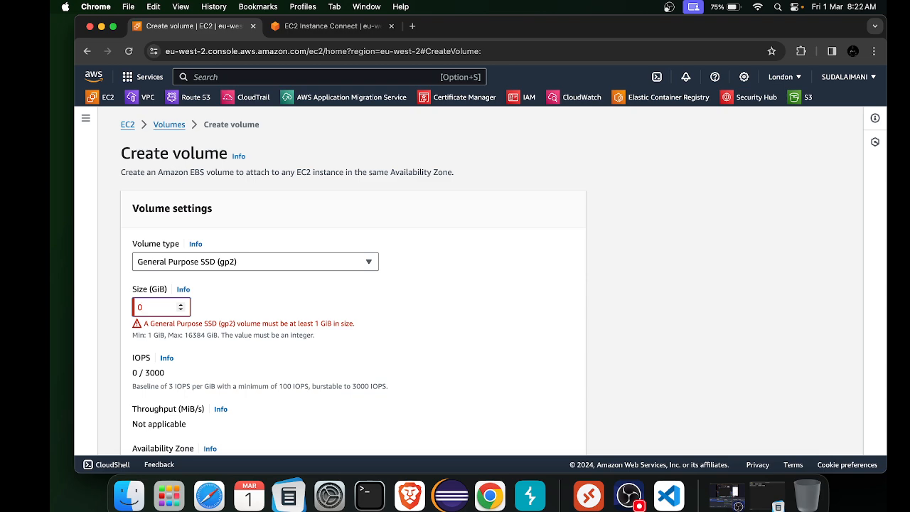
text(1)
Review the Availability Zone options and the remaining settings of the new volume.
scroll(202, 298, down, 5)
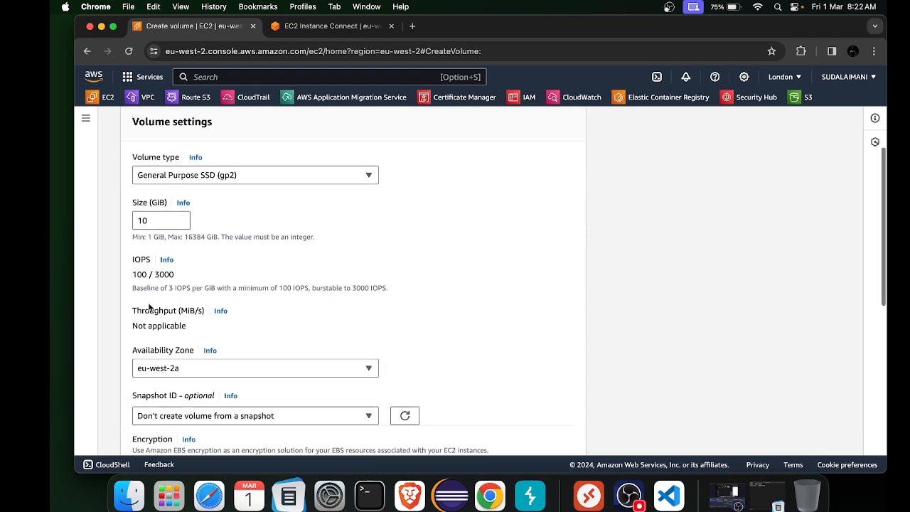
click(201, 298)
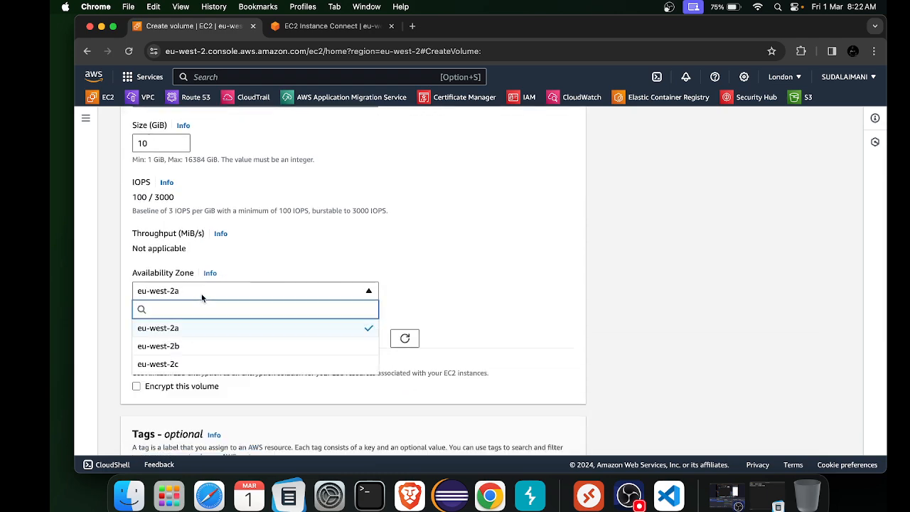
click(202, 297)
scroll(202, 298, down, 1)
scroll(202, 298, up, 5)
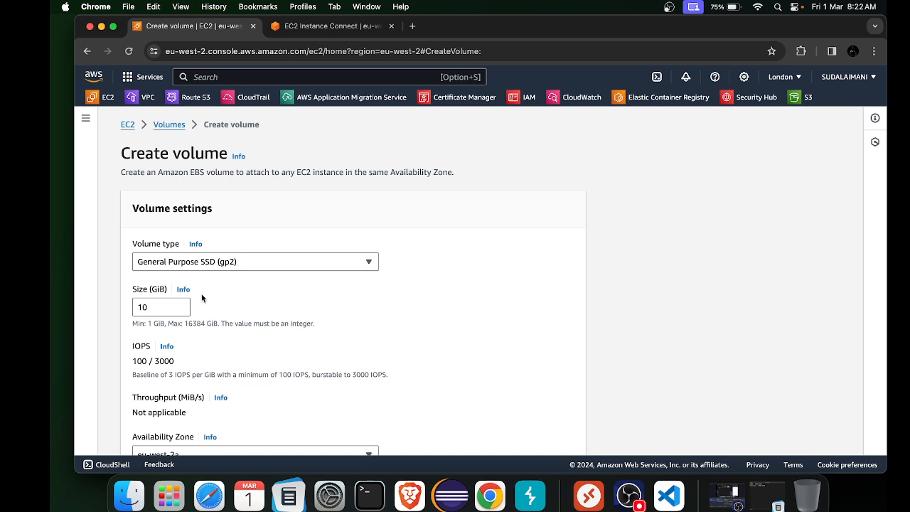
scroll(202, 298, down, 3)
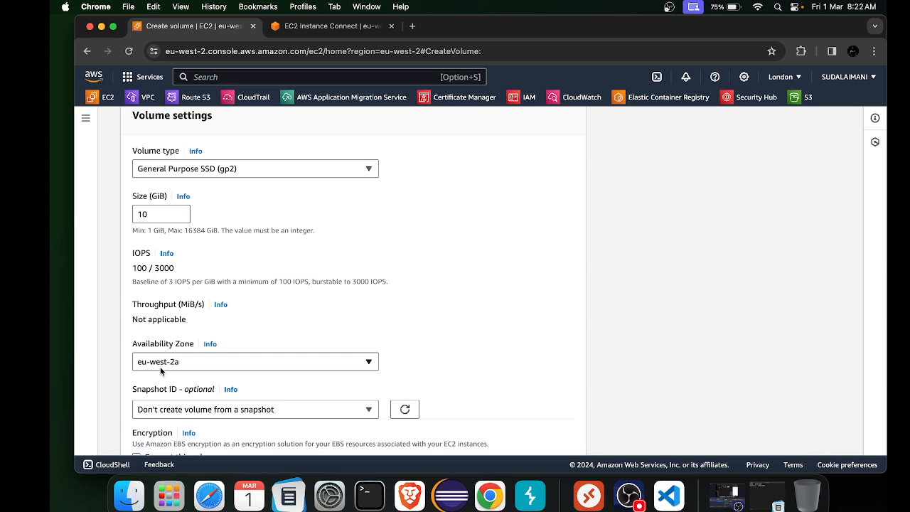
Leave the volume form and look up the linux instance's Availability Zone in its networking details.
scroll(160, 371, left, 5)
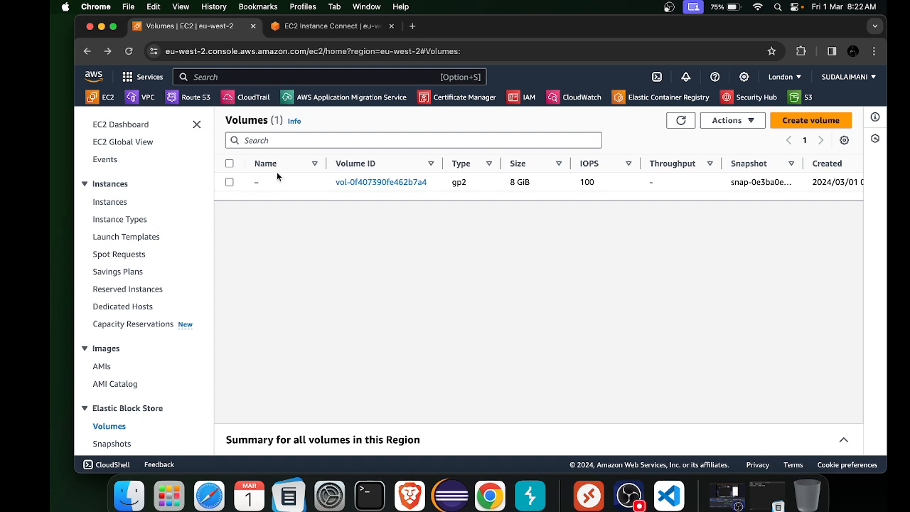
click(103, 204)
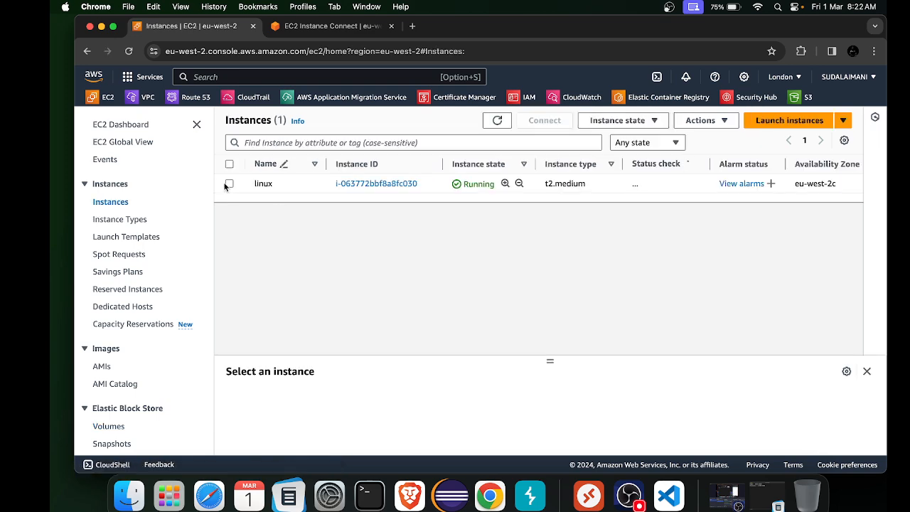
click(229, 183)
drag(548, 360, 542, 184)
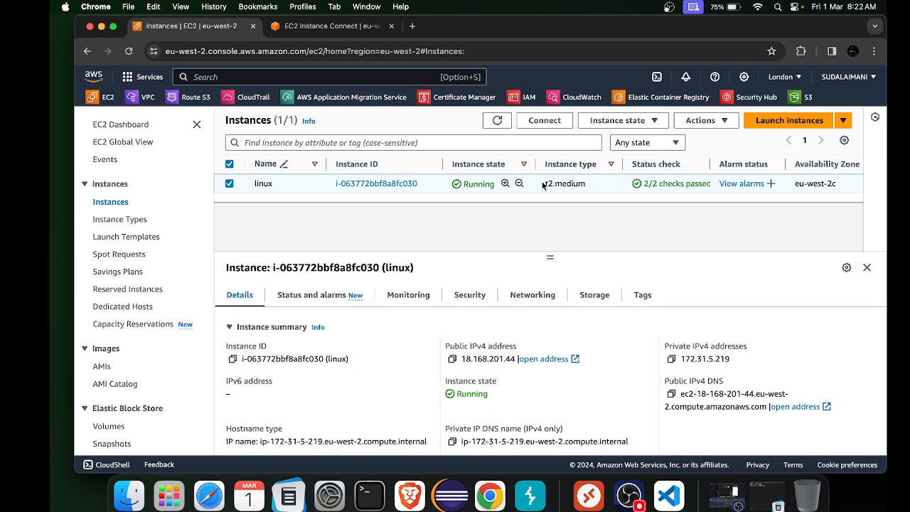
click(532, 294)
scroll(500, 378, down, 2)
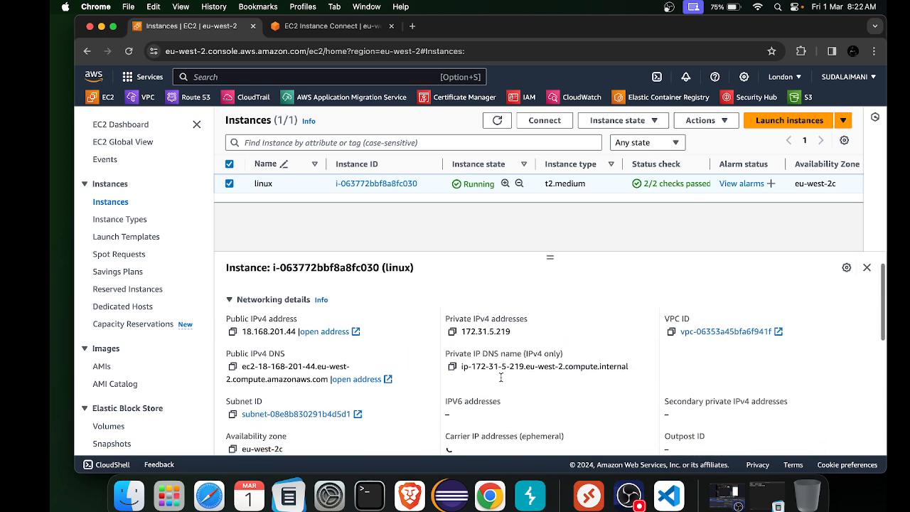
scroll(501, 377, down, 3)
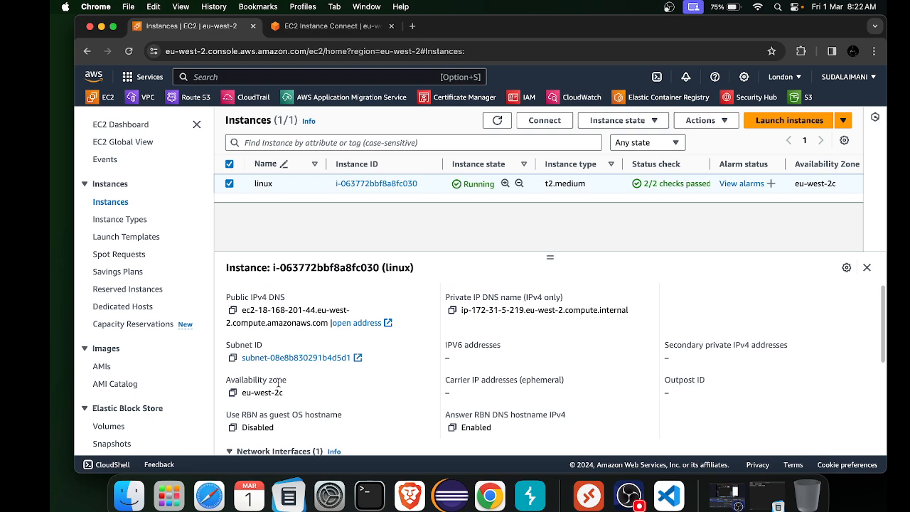
drag(255, 393, 291, 395)
click(291, 395)
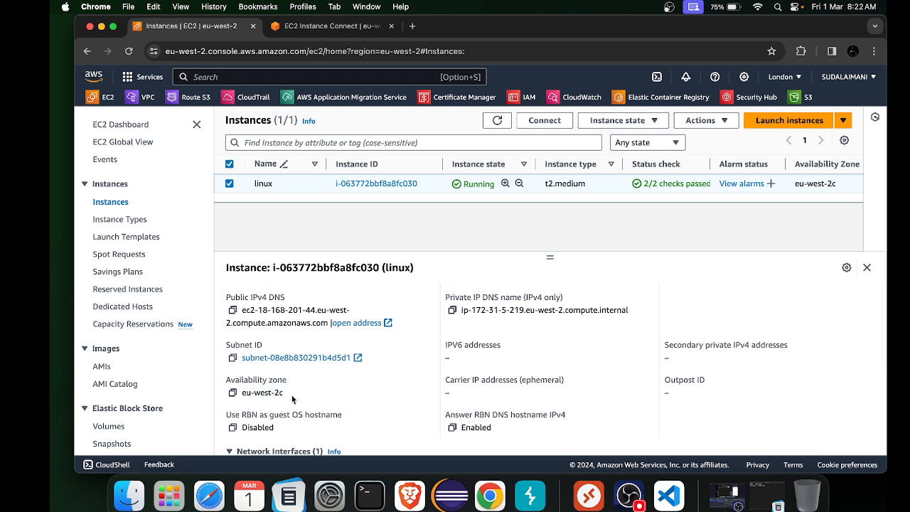
Go back to the EBS volumes list and start a new volume.
scroll(144, 239, down, 2)
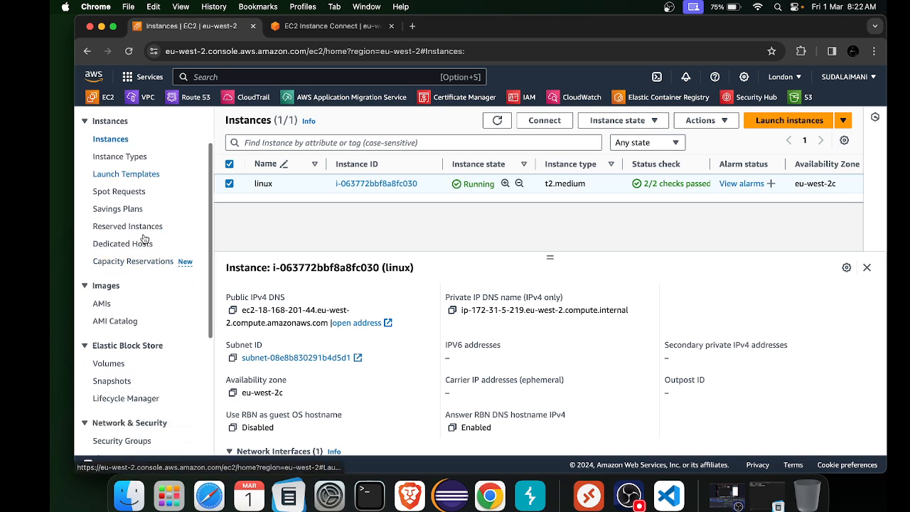
scroll(144, 239, down, 2)
click(108, 302)
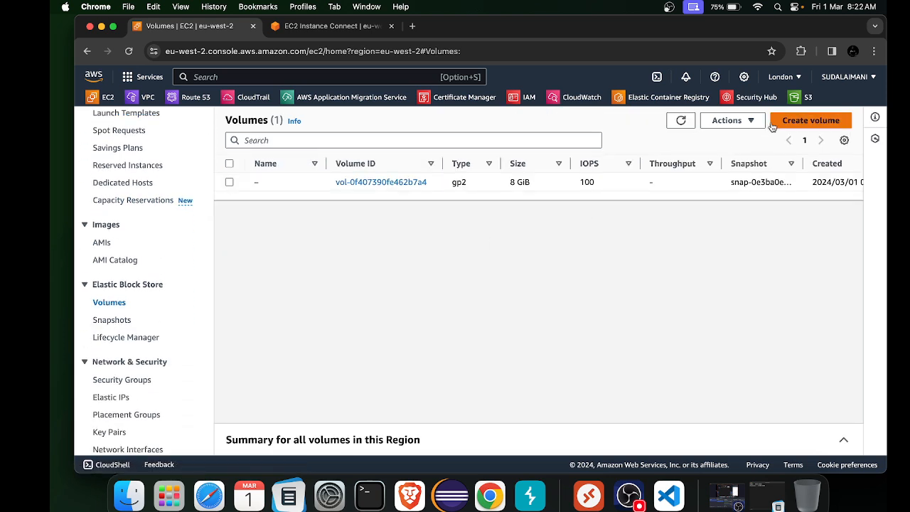
click(809, 120)
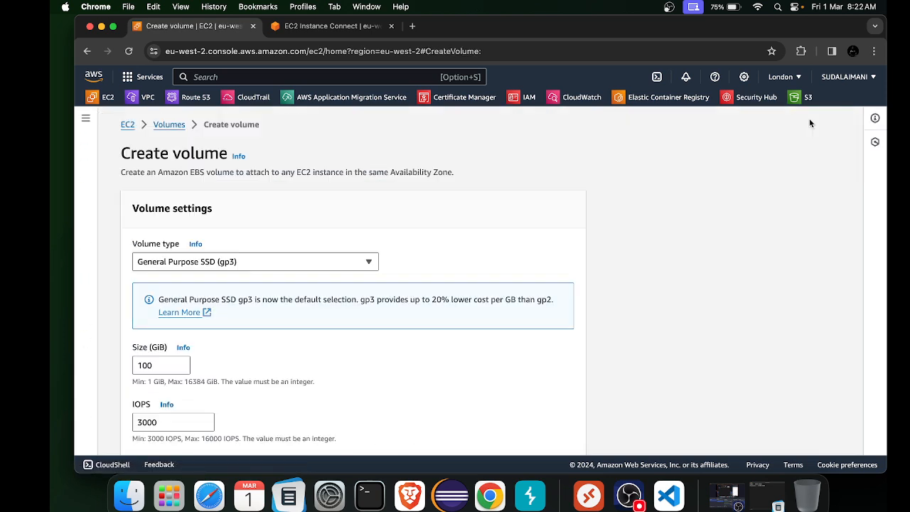
Set the size of the new gp3 volume to 5 GiB.
click(162, 368)
key(BackSpace)
scroll(155, 240, down, 5)
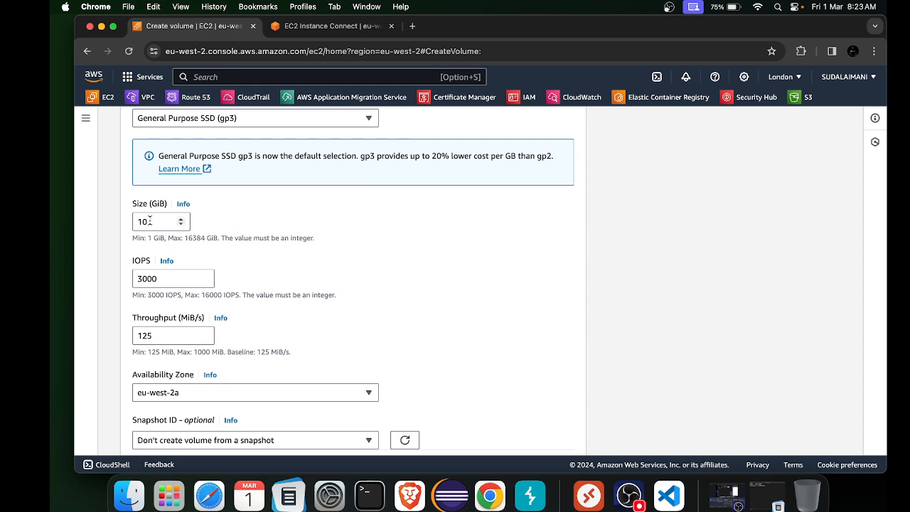
click(150, 221)
key(BackSpace)
key(BackSpace)
text(5)
Set the new volume's Availability Zone to eu-west-2c.
scroll(297, 247, down, 4)
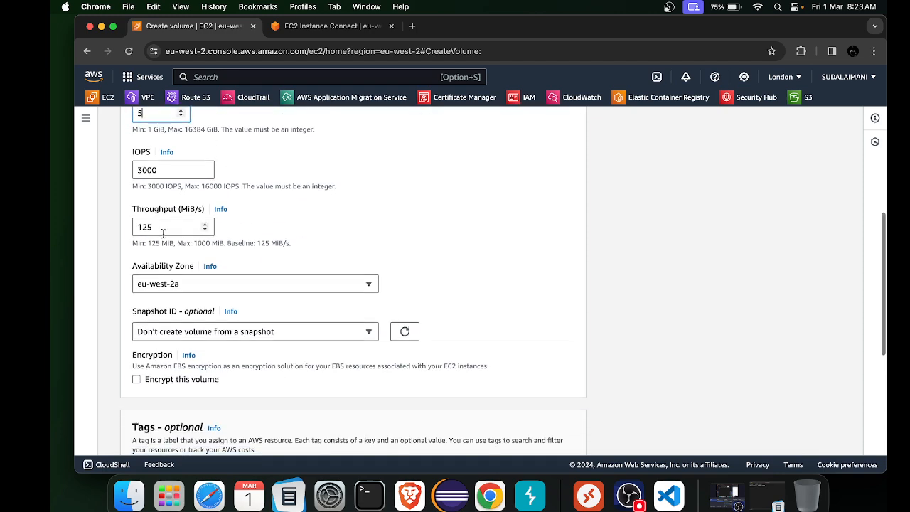
click(162, 227)
click(334, 226)
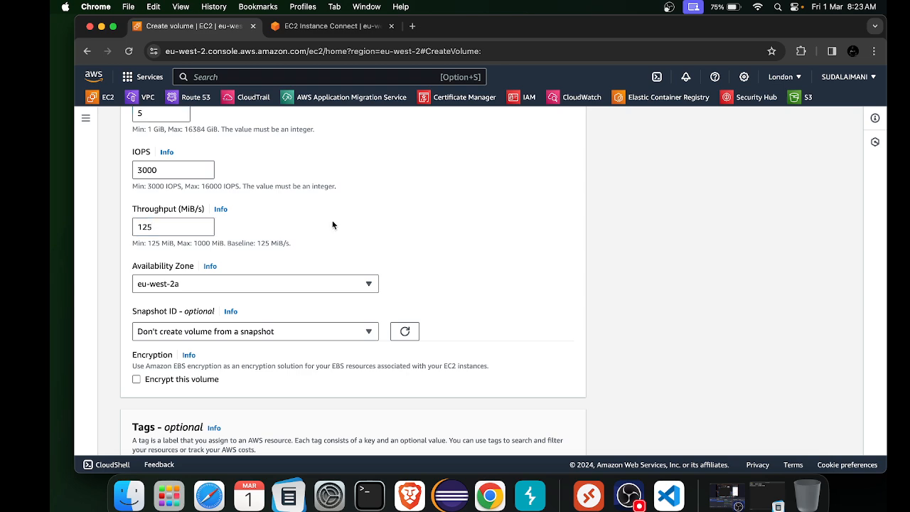
click(228, 288)
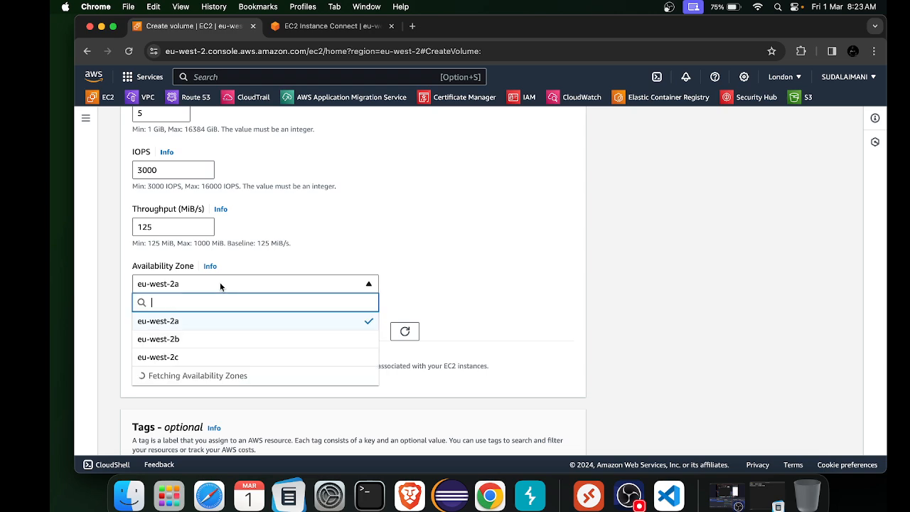
click(174, 357)
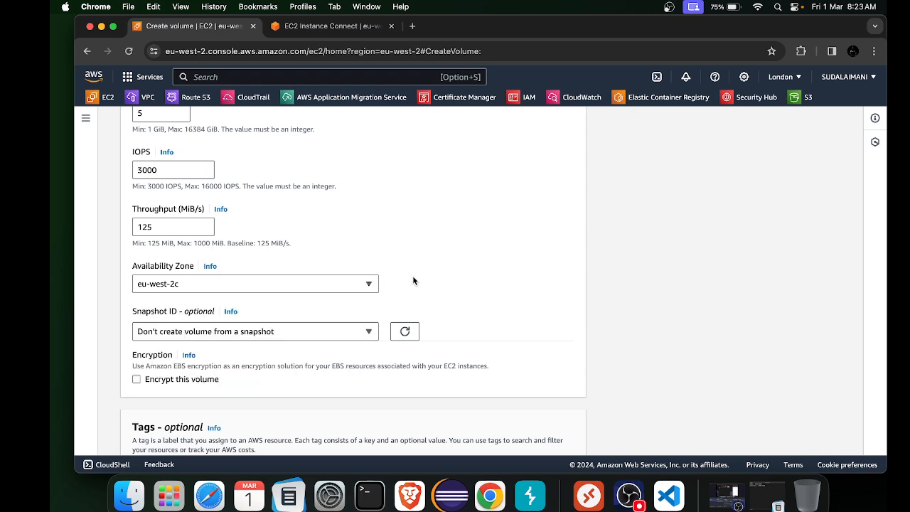
Create the volume without a snapshot, encryption or tags.
scroll(413, 277, down, 3)
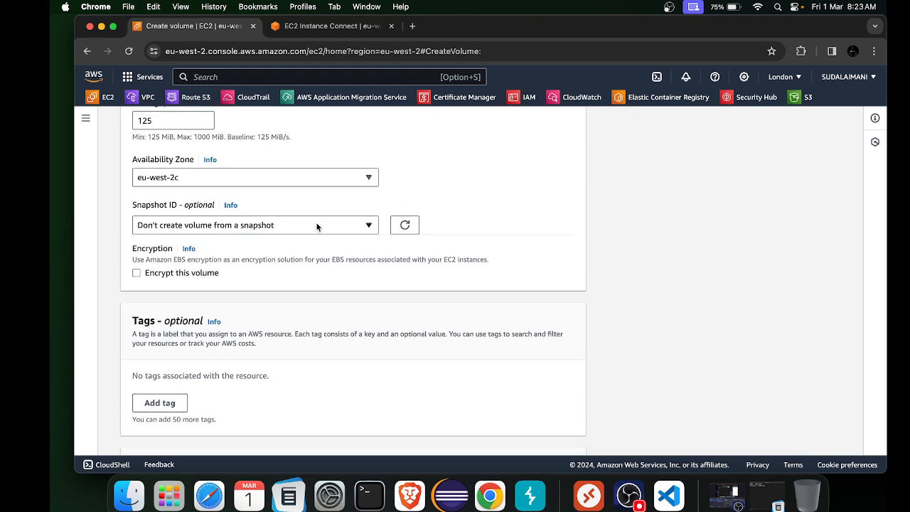
scroll(320, 269, down, 2)
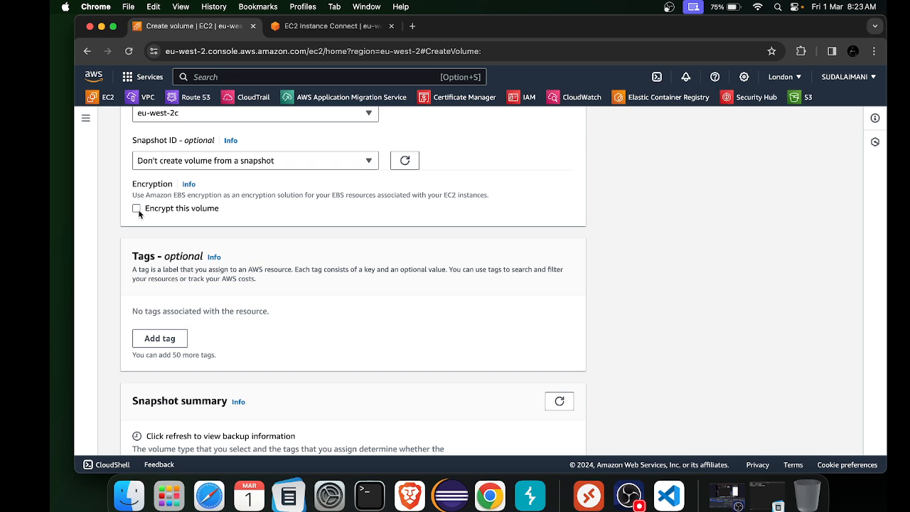
scroll(139, 213, down, 2)
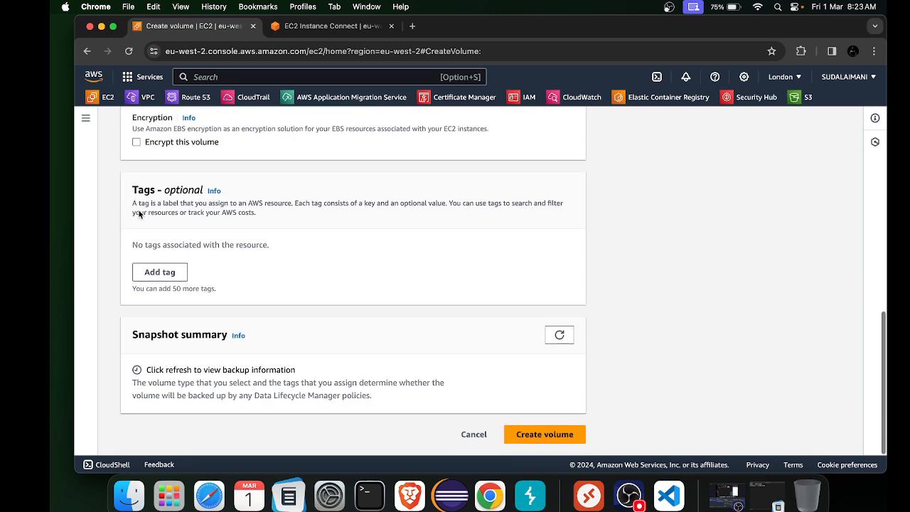
click(531, 435)
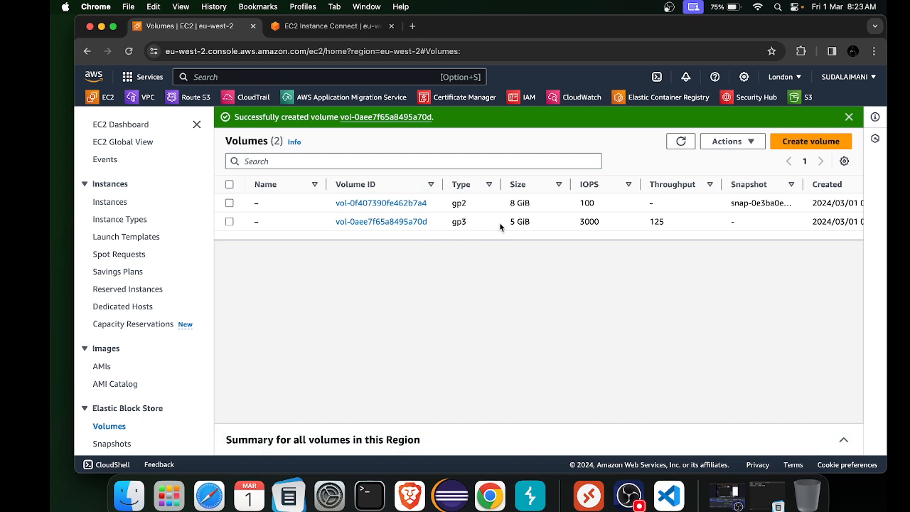
Check the state of the new 5 GiB gp3 volume, select it and open its Attach volume form.
scroll(498, 222, right, 10)
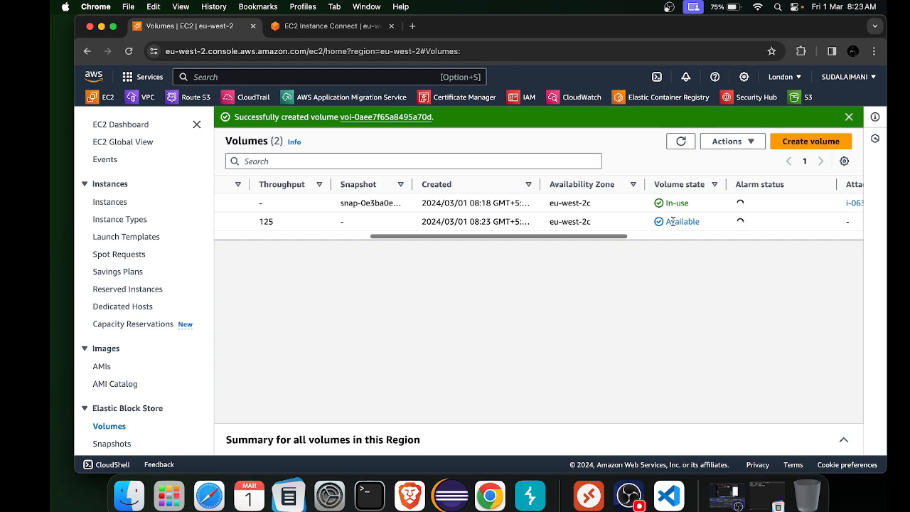
scroll(672, 221, right, 8)
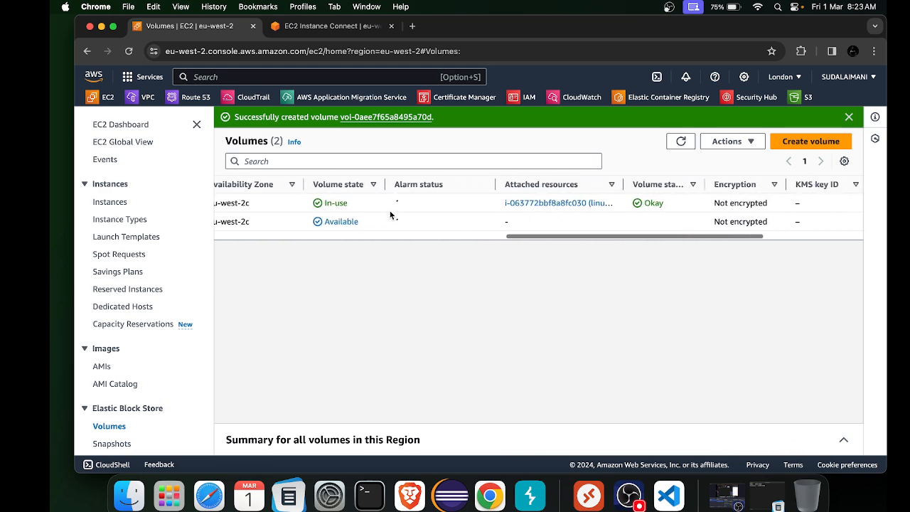
drag(331, 221, 370, 222)
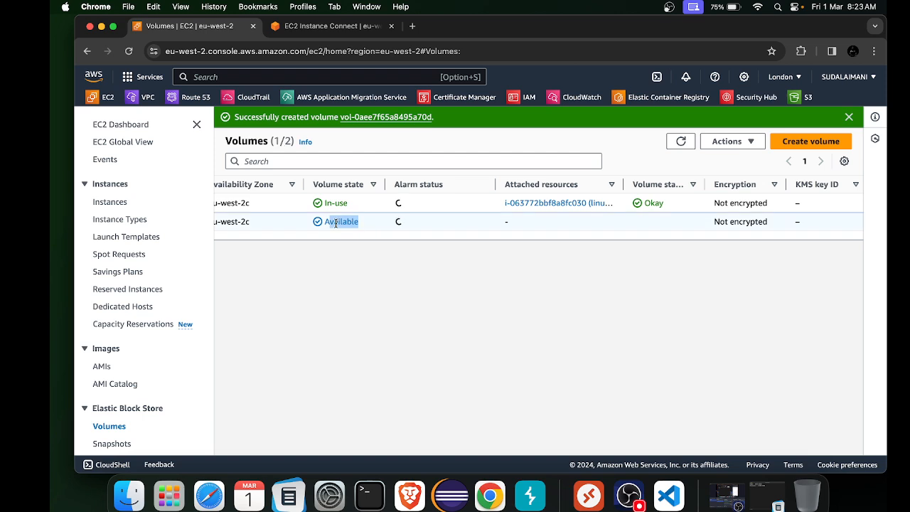
scroll(335, 222, left, 18)
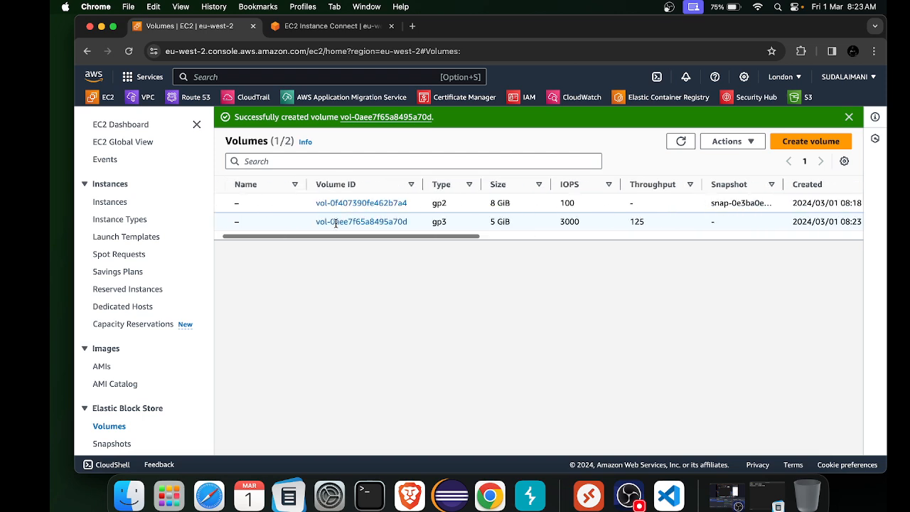
click(729, 143)
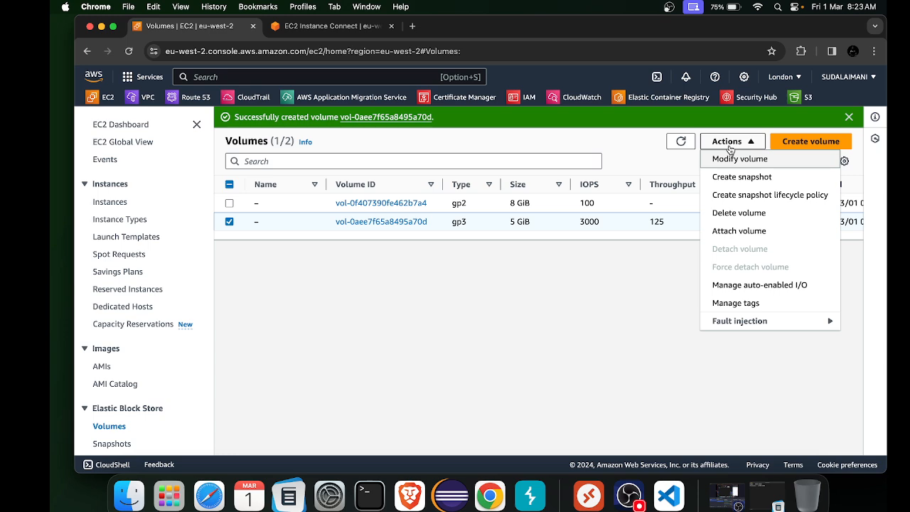
click(736, 231)
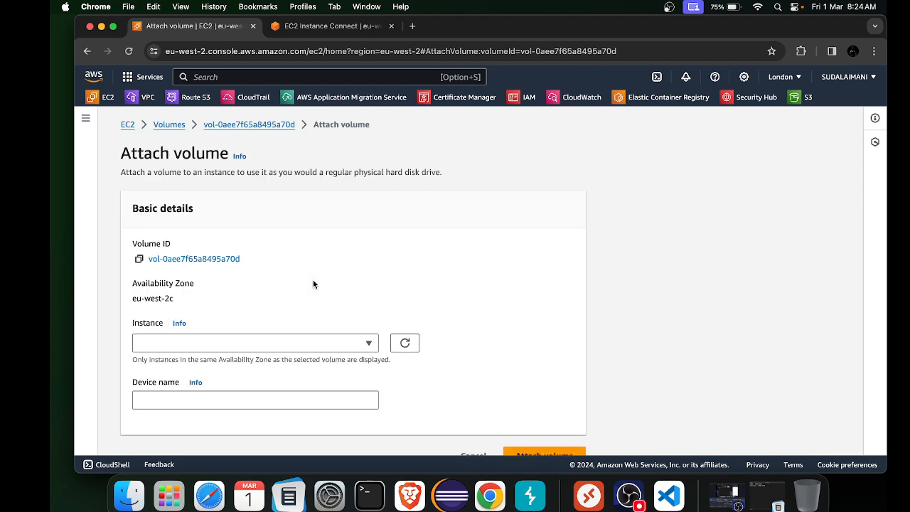
Try to choose an instance in eu-west-2c as the target for attaching the volume.
click(215, 343)
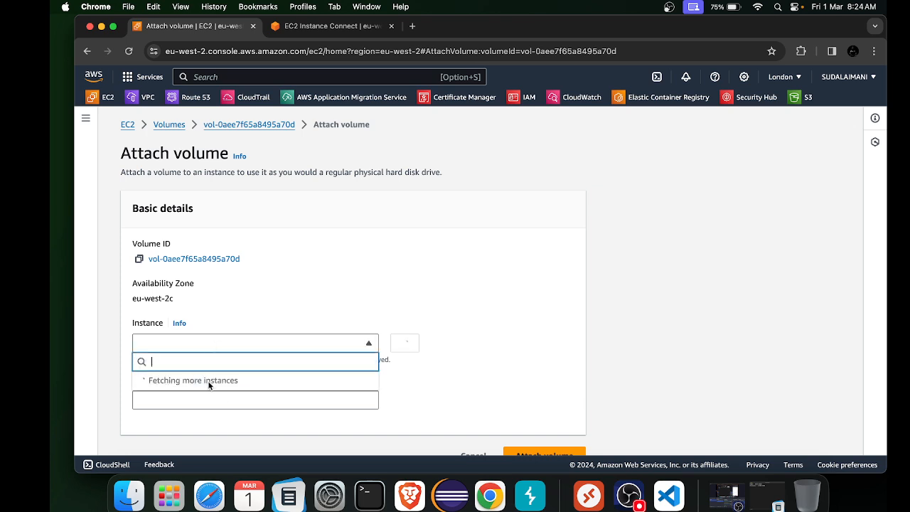
click(147, 298)
click(168, 342)
scroll(189, 381, down, 1)
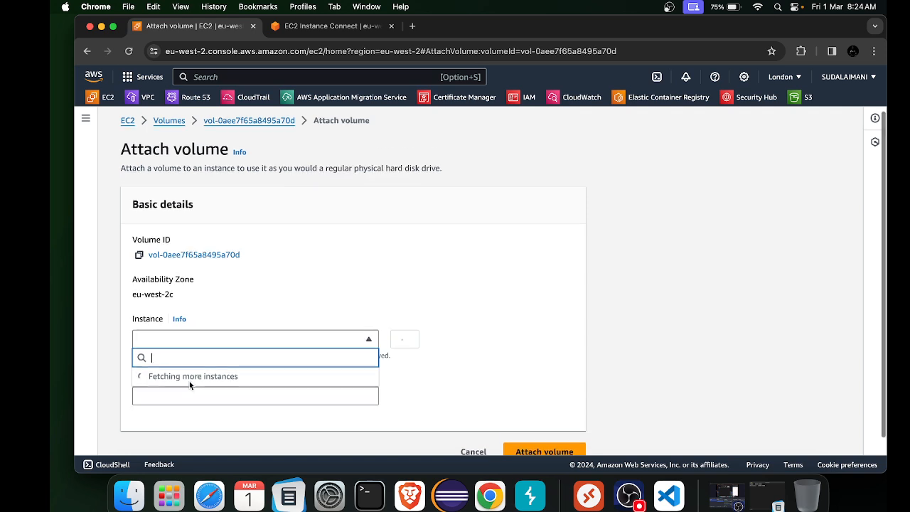
scroll(189, 381, down, 2)
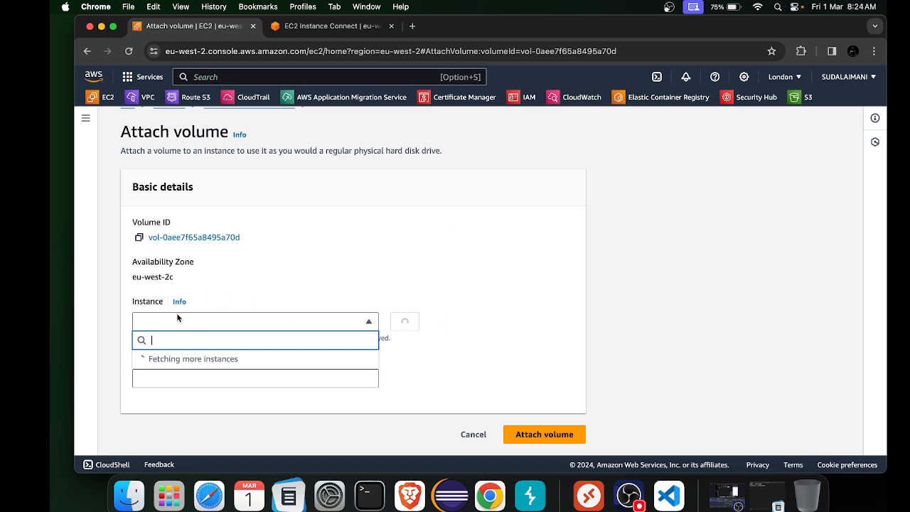
click(163, 325)
click(163, 325)
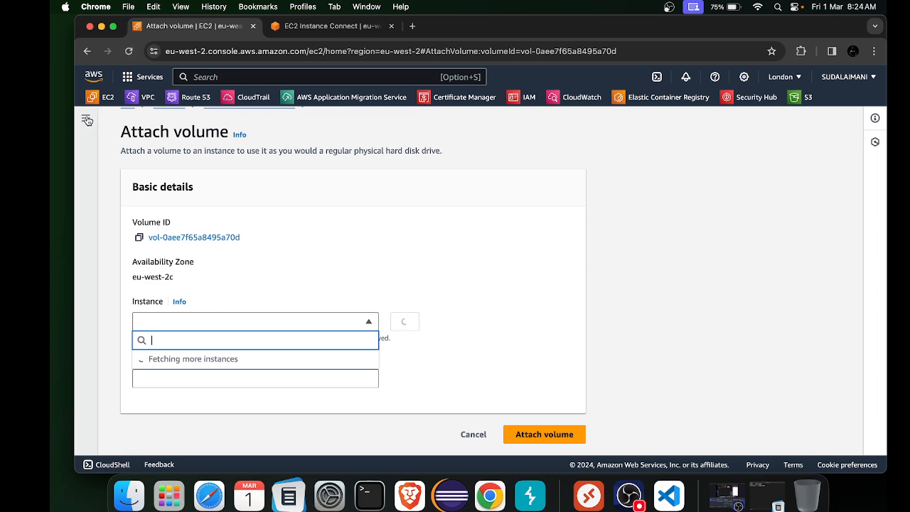
Return to the EC2 dashboard and open the list of running instances.
click(104, 96)
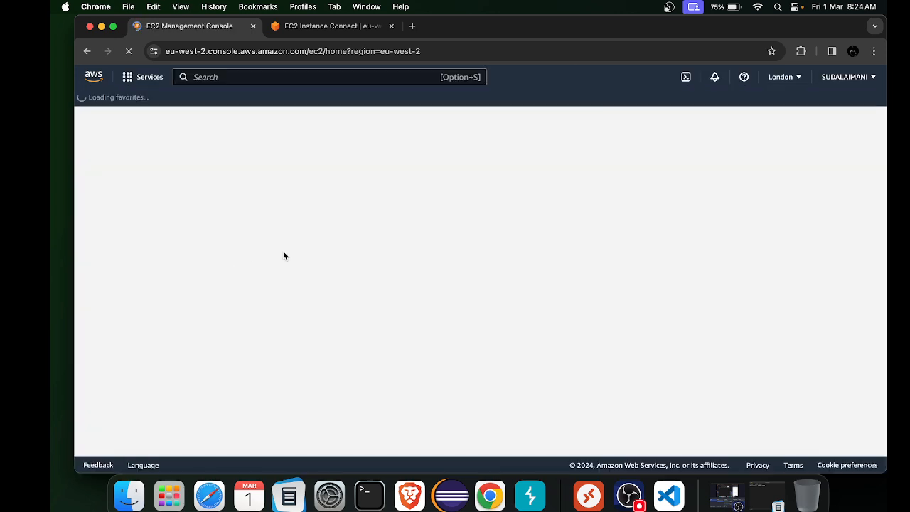
click(328, 34)
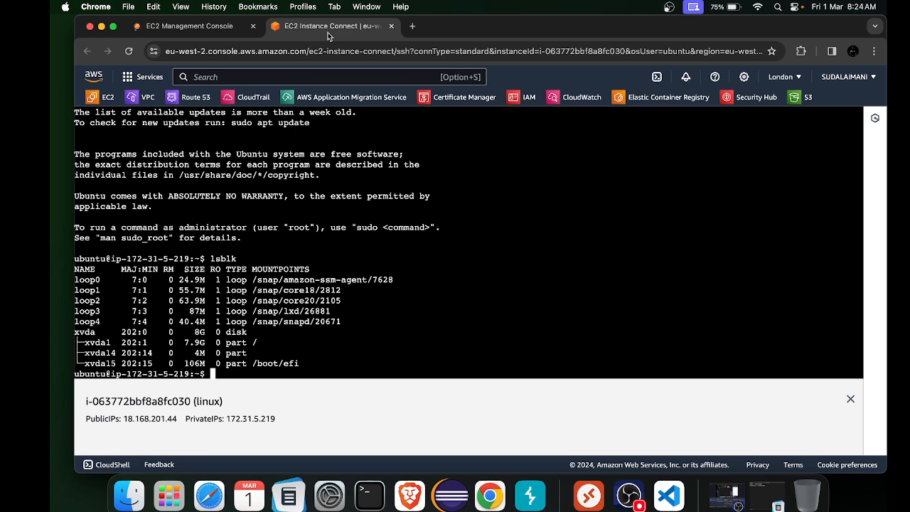
click(199, 27)
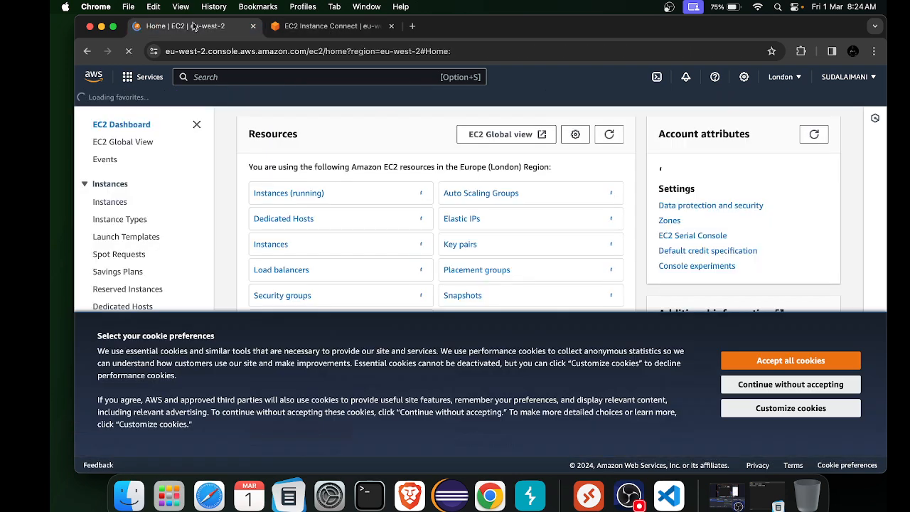
click(282, 194)
Continue without accepting the optional cookies and open the full Instances list.
click(790, 408)
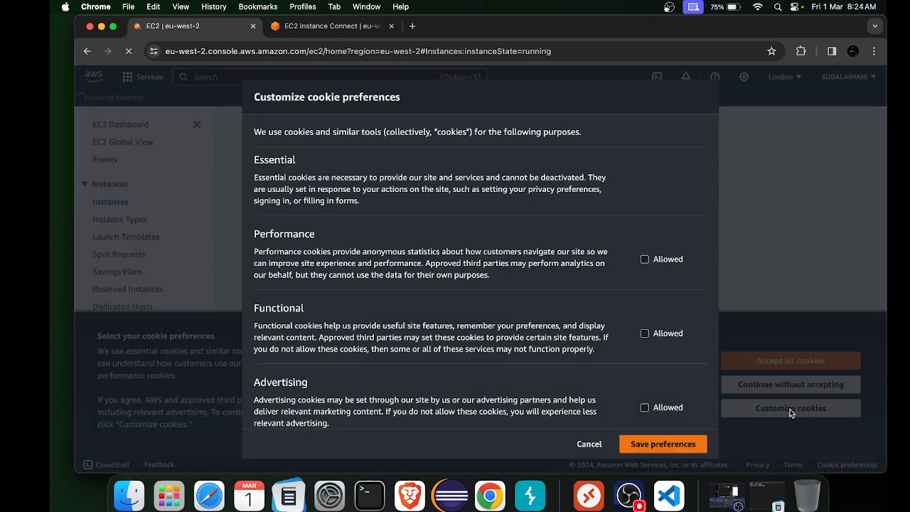
click(594, 443)
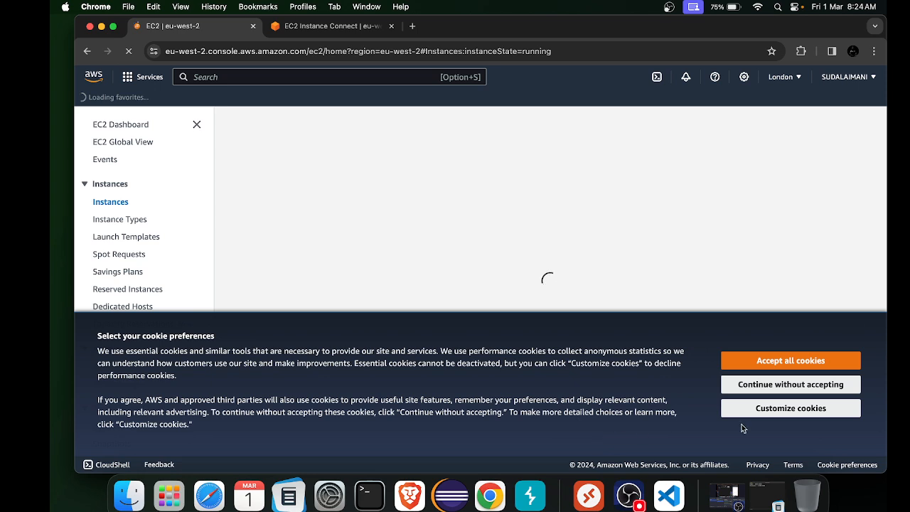
click(772, 388)
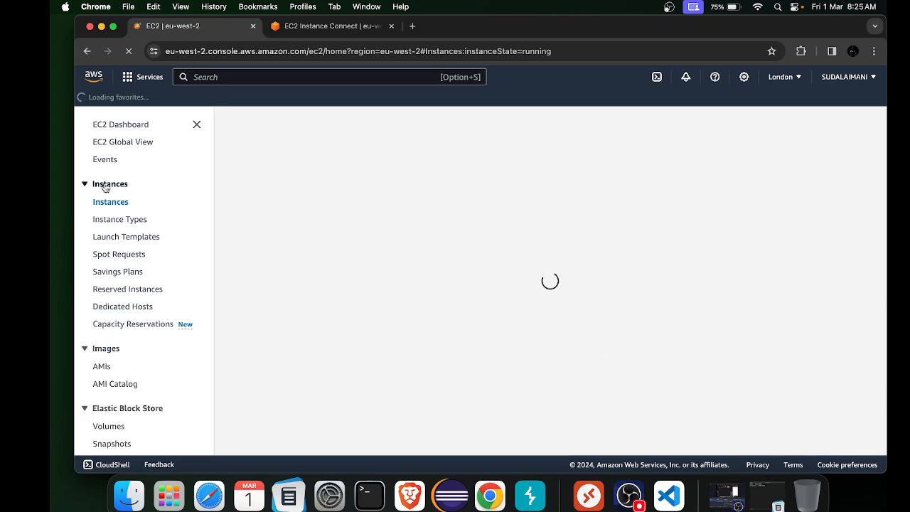
click(758, 6)
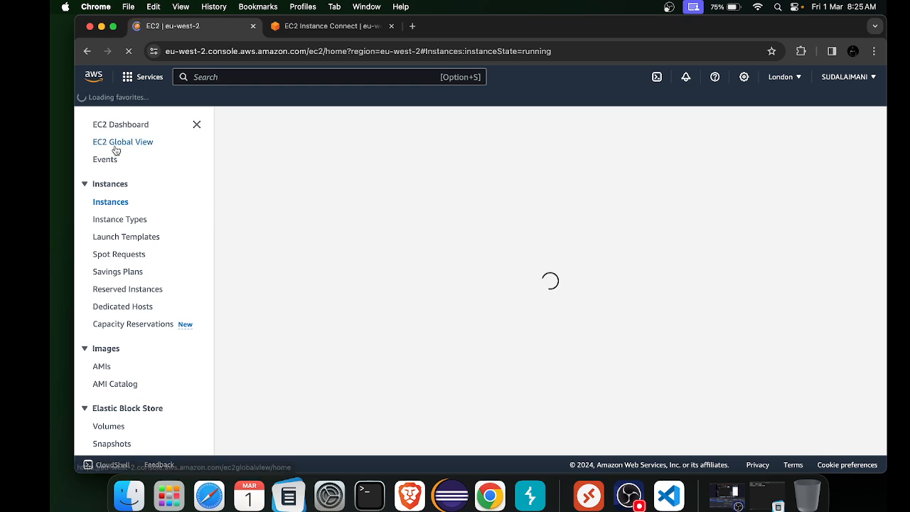
click(99, 204)
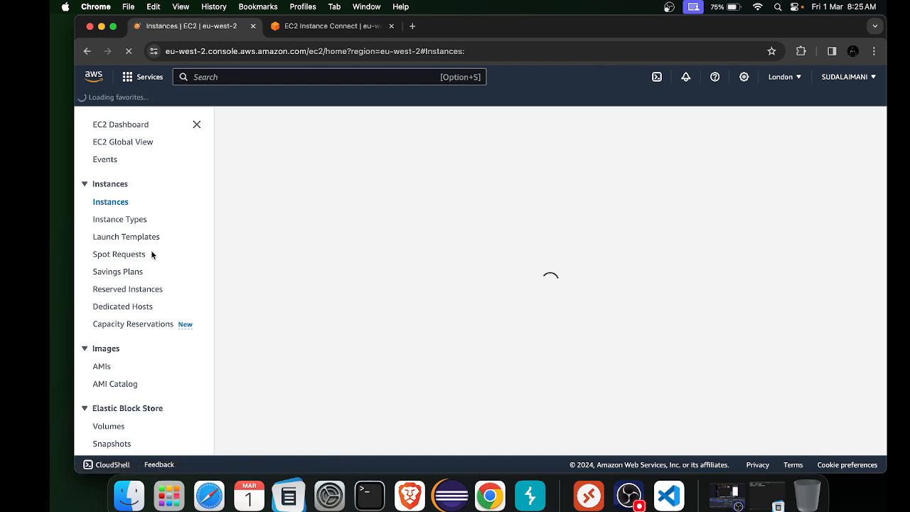
Search Google for "network speed test" in a new browser tab and try to run the internet speed test.
click(411, 26)
text(net)
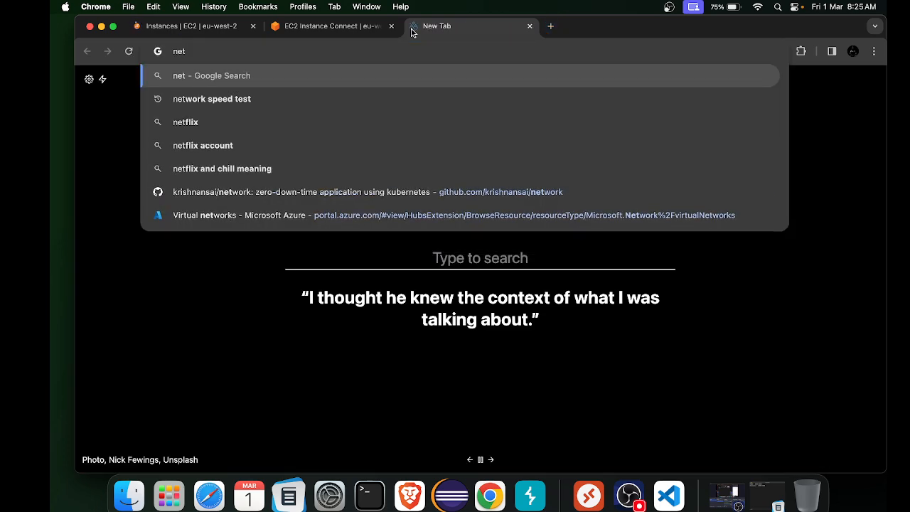
key(Down)
key(Return)
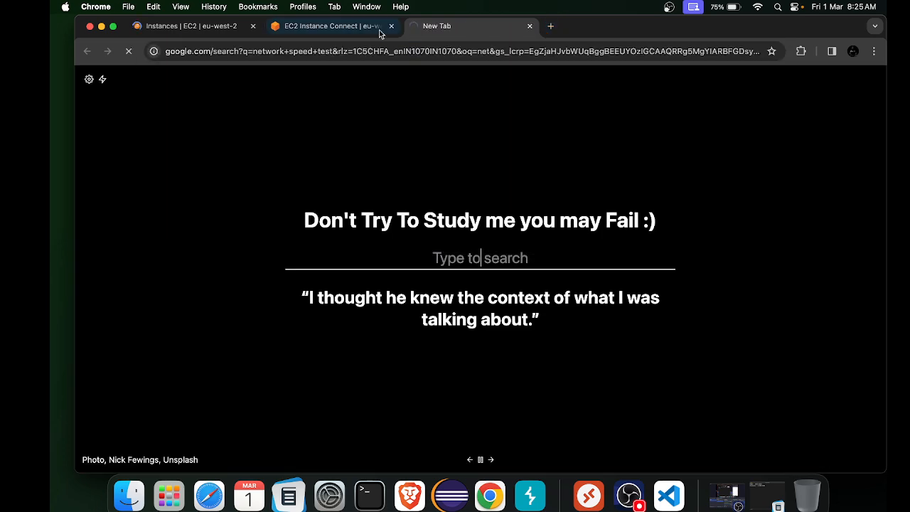
click(179, 27)
click(430, 26)
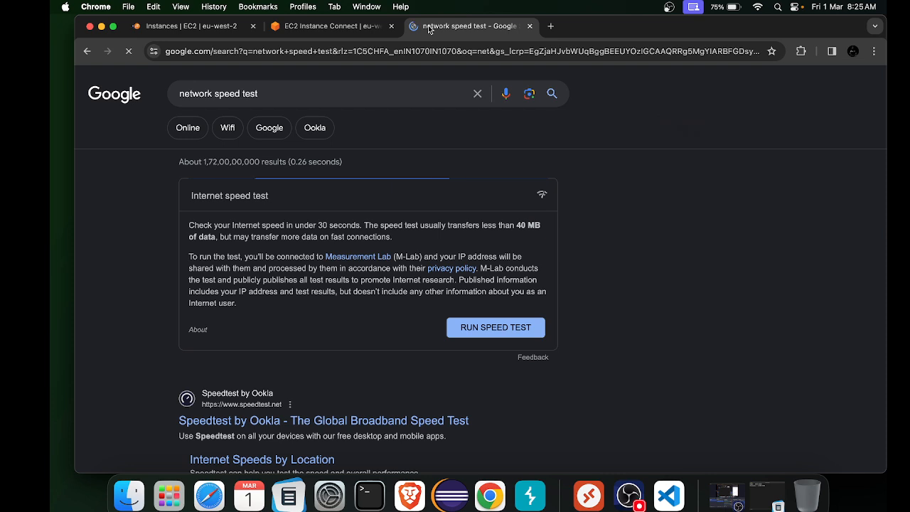
click(517, 326)
Connect to the Airtel_Besant student Wi-Fi network and reload the speed test page.
click(757, 6)
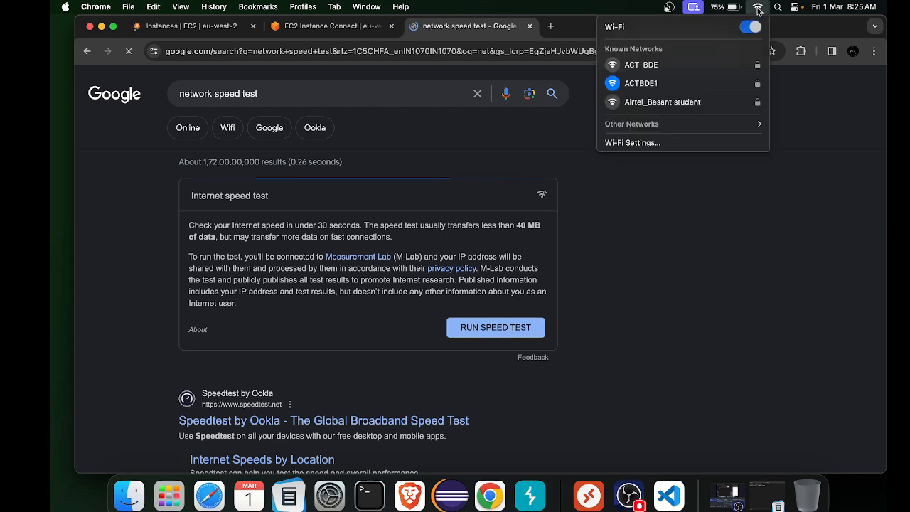
click(650, 102)
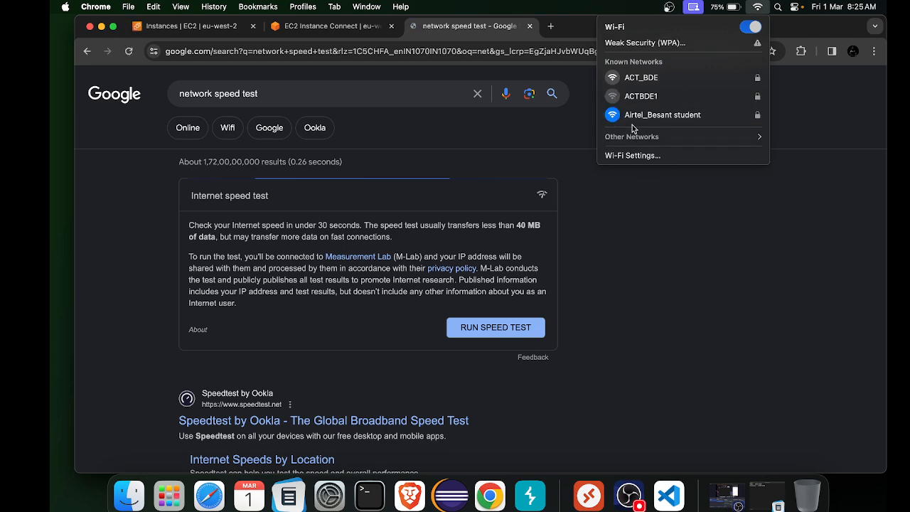
click(635, 233)
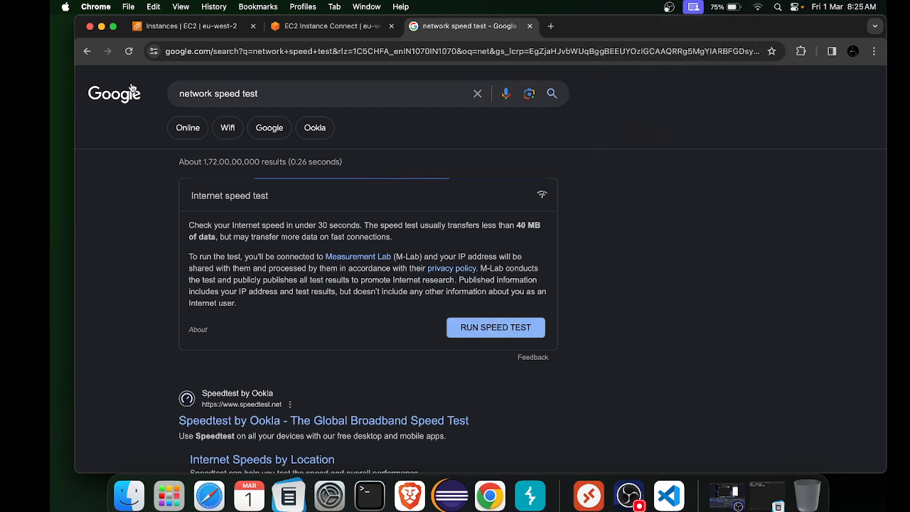
click(129, 52)
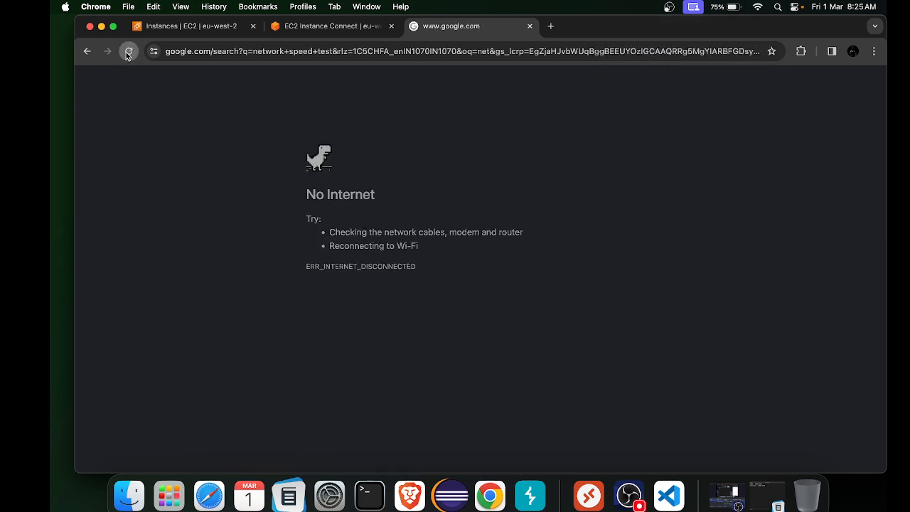
click(129, 53)
click(129, 52)
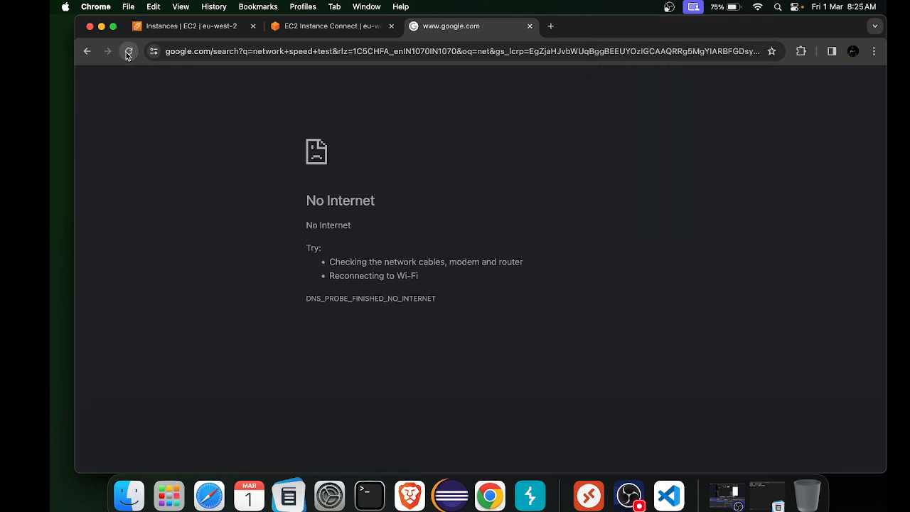
Switch the Wi-Fi connection to the ACT_BDE network and reload the speed test page.
click(757, 7)
click(612, 78)
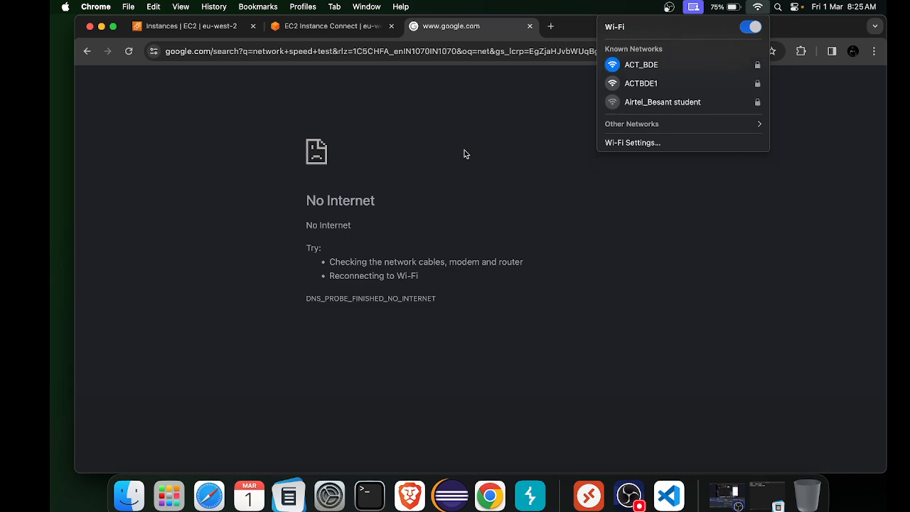
click(128, 52)
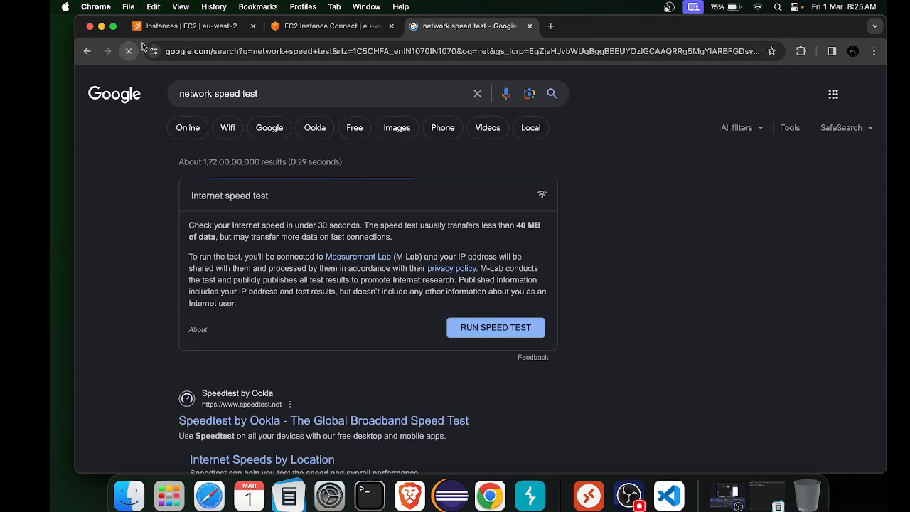
Return to the EC2 Instances page and reload it over the new connection.
click(181, 27)
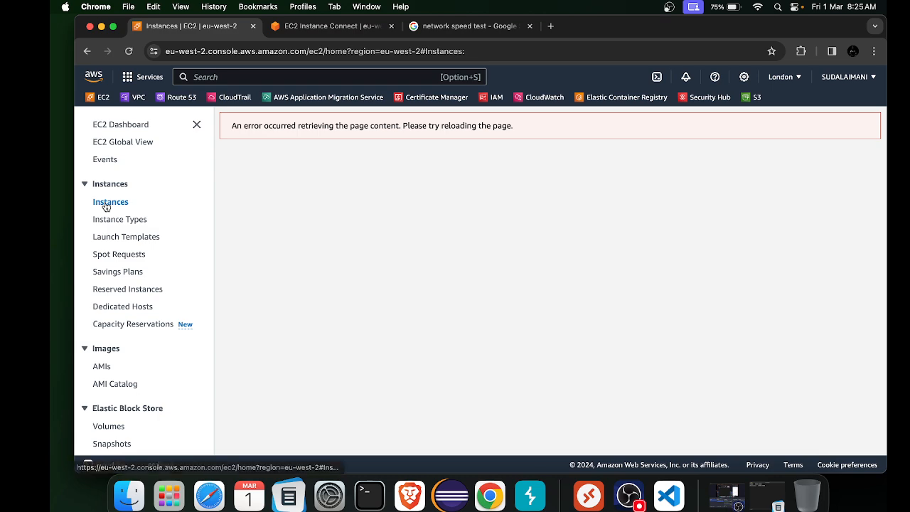
click(129, 53)
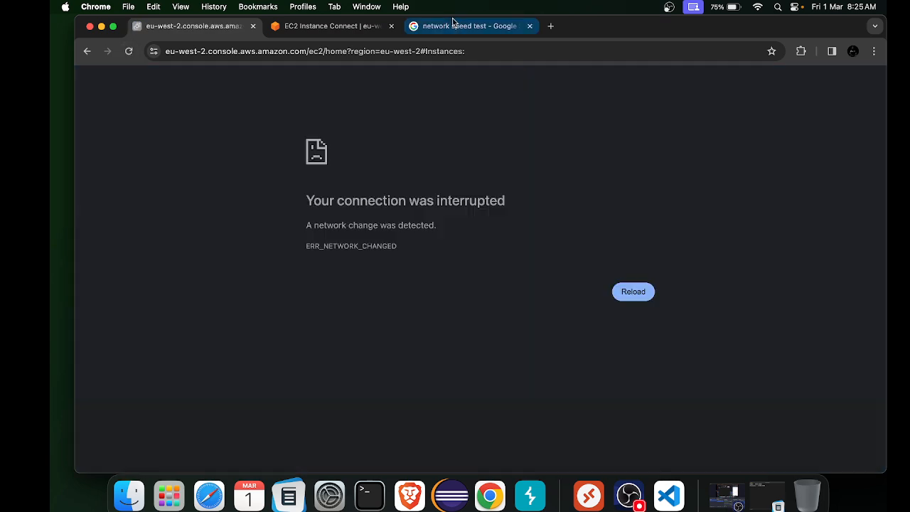
click(628, 298)
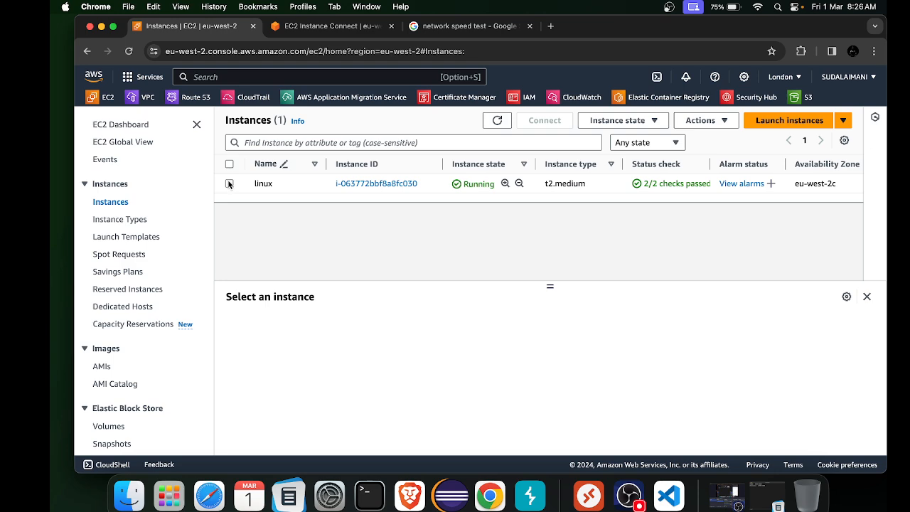
Select the linux instance and examine its root device and attached block devices in the storage details.
click(228, 183)
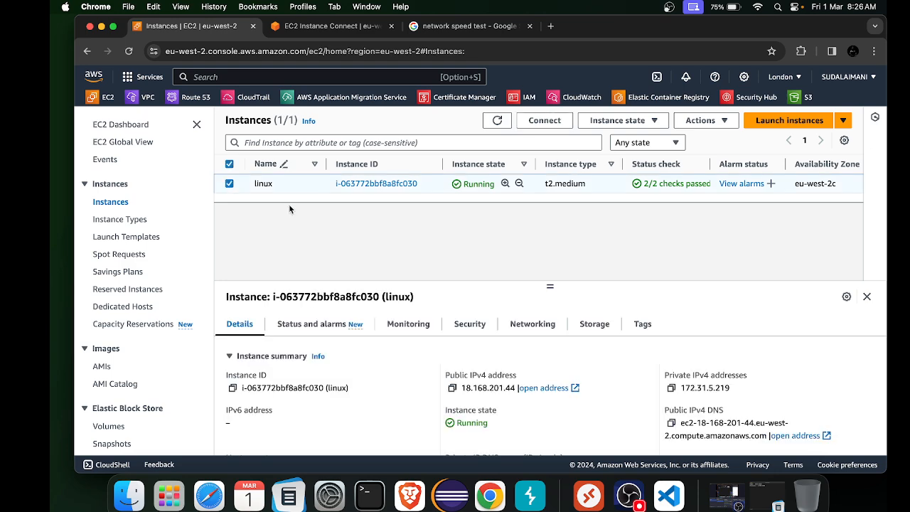
click(594, 323)
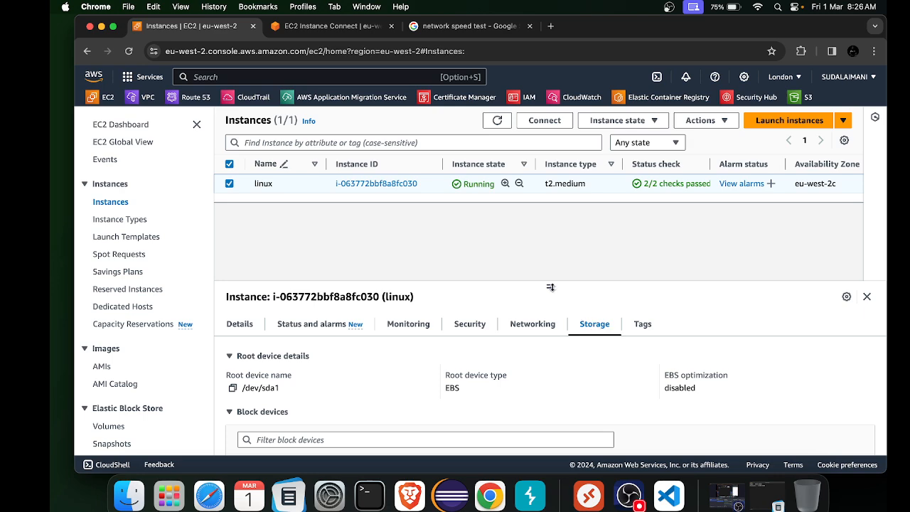
drag(550, 286, 550, 256)
scroll(427, 319, down, 3)
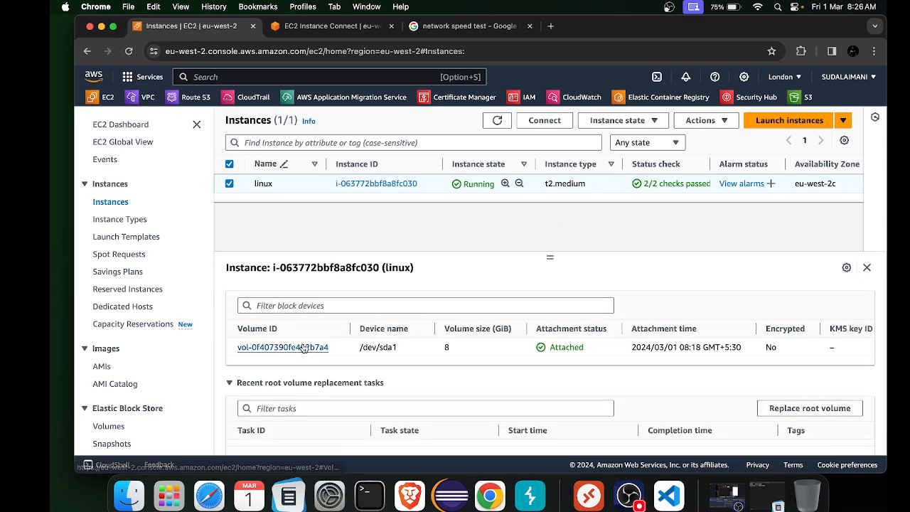
scroll(304, 348, down, 2)
scroll(434, 417, up, 3)
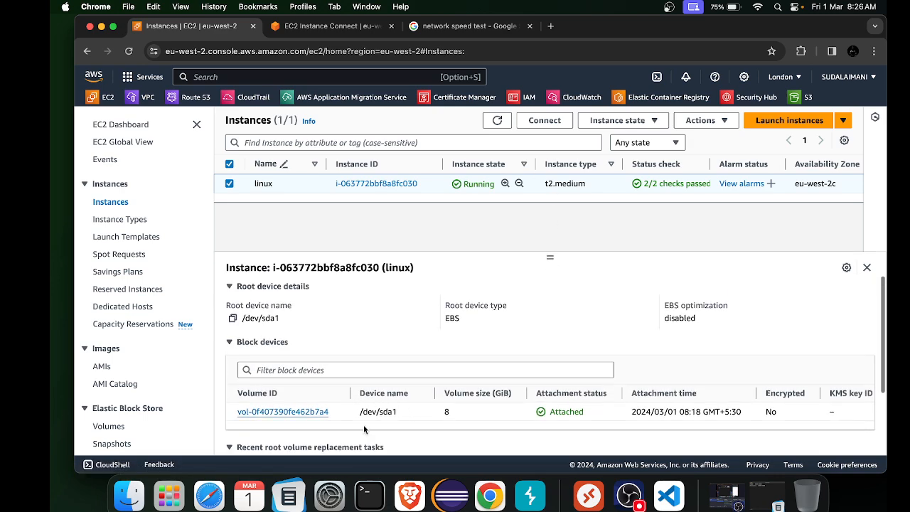
Select the 5 GiB gp3 volume in the Volumes list and open its Attach volume form.
scroll(129, 270, down, 4)
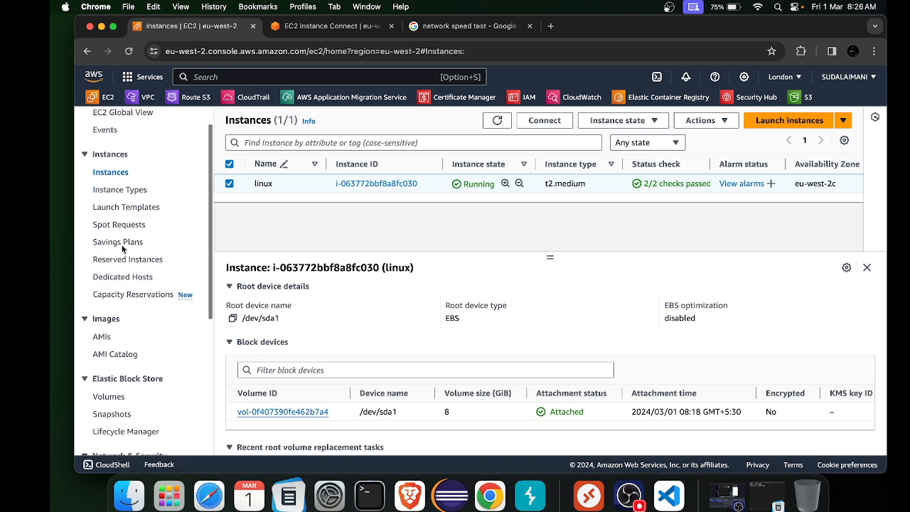
click(112, 298)
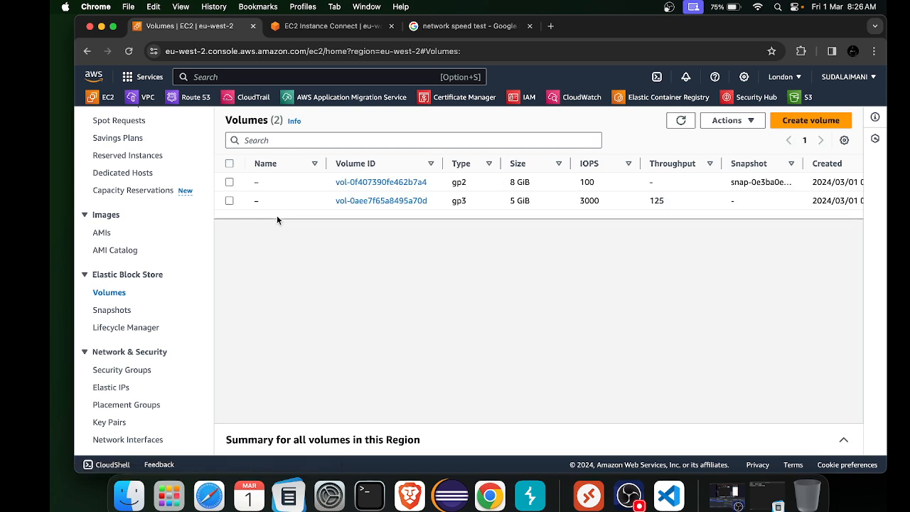
click(229, 201)
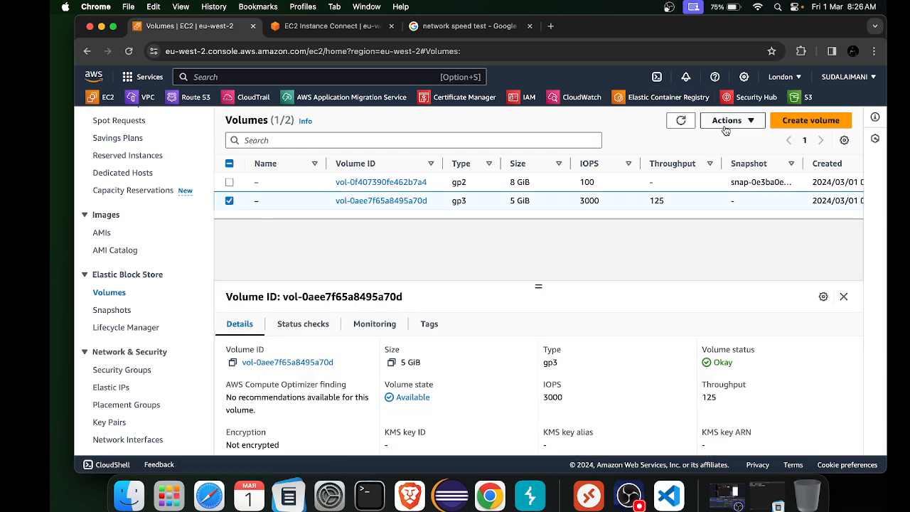
click(727, 120)
click(727, 211)
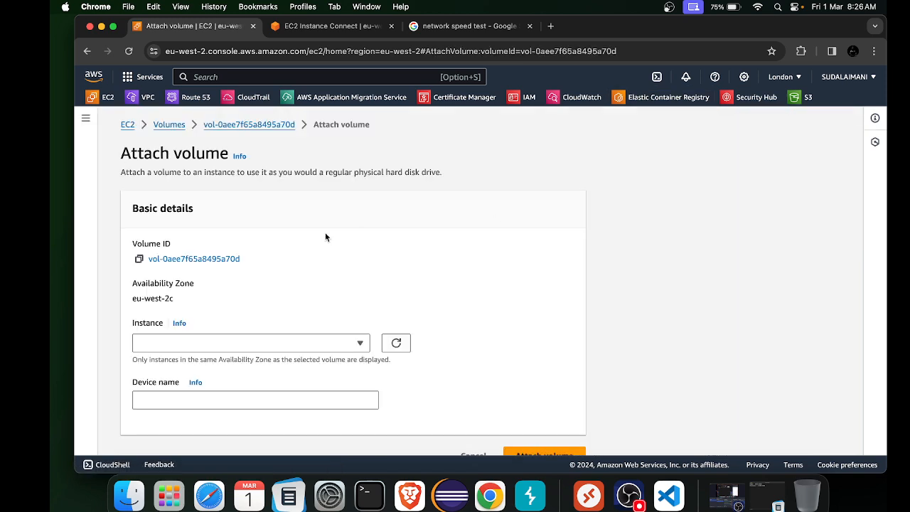
Choose instance i-063772bbf8a8fc030 as the target for the volume and review the device name settings.
click(177, 342)
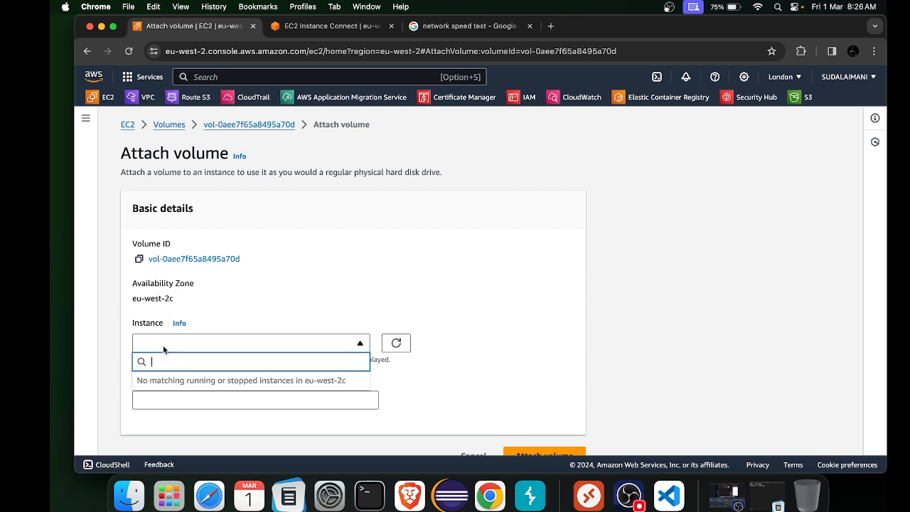
click(177, 386)
scroll(165, 343, down, 3)
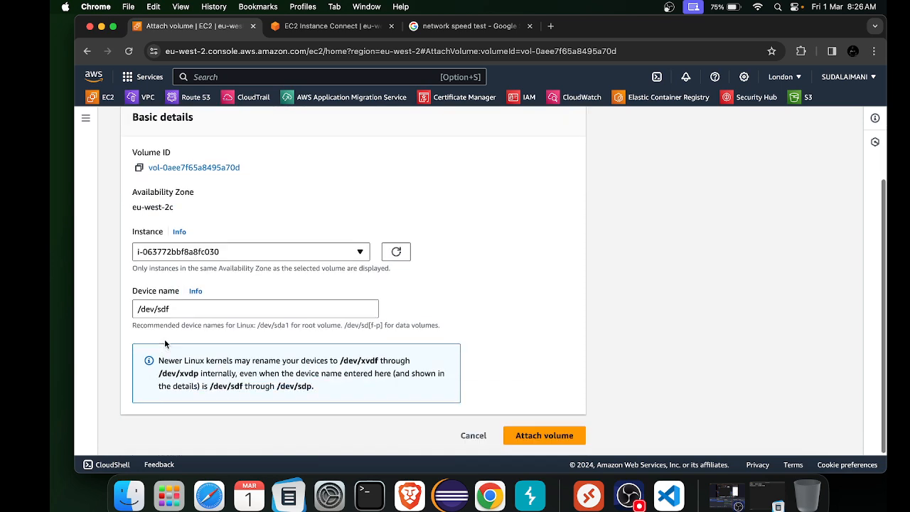
Attach the 5 GiB volume to the linux instance as /dev/sdf and check its state and attached resource in the Volumes list.
click(201, 308)
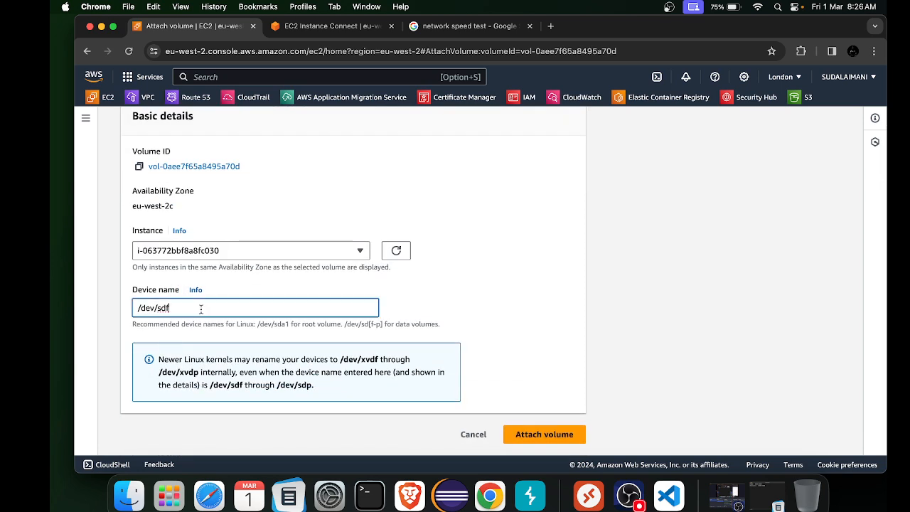
click(560, 436)
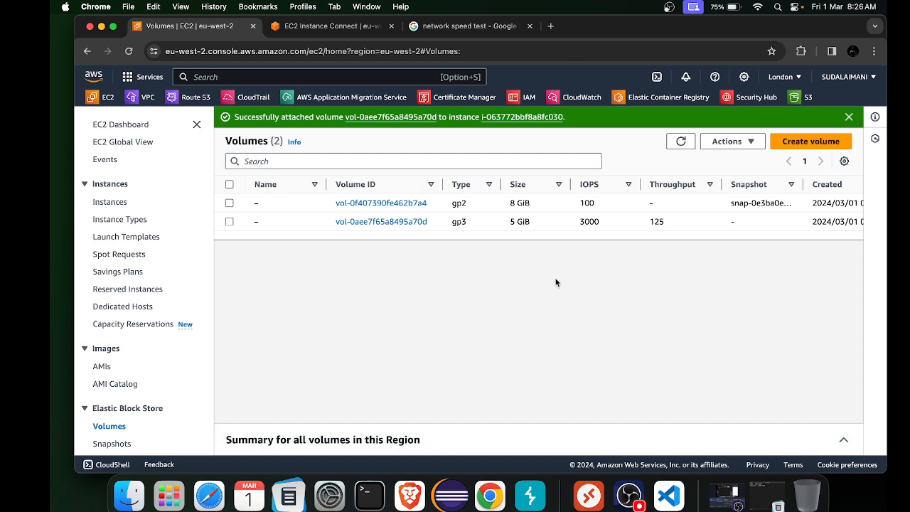
scroll(535, 224, right, 10)
scroll(535, 226, right, 2)
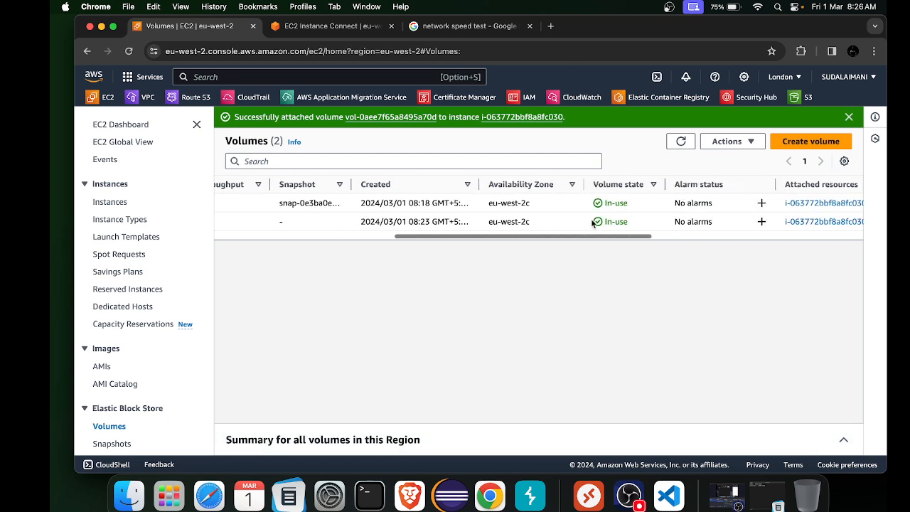
scroll(604, 221, left, 12)
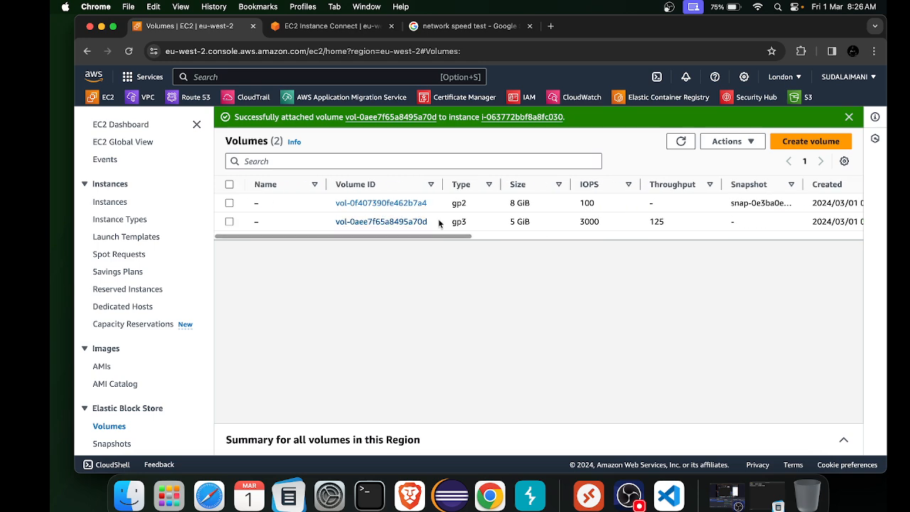
Go to the Instances page, refresh it and examine the block devices attached to the linux instance in its storage details.
click(106, 201)
scroll(340, 262, down, 3)
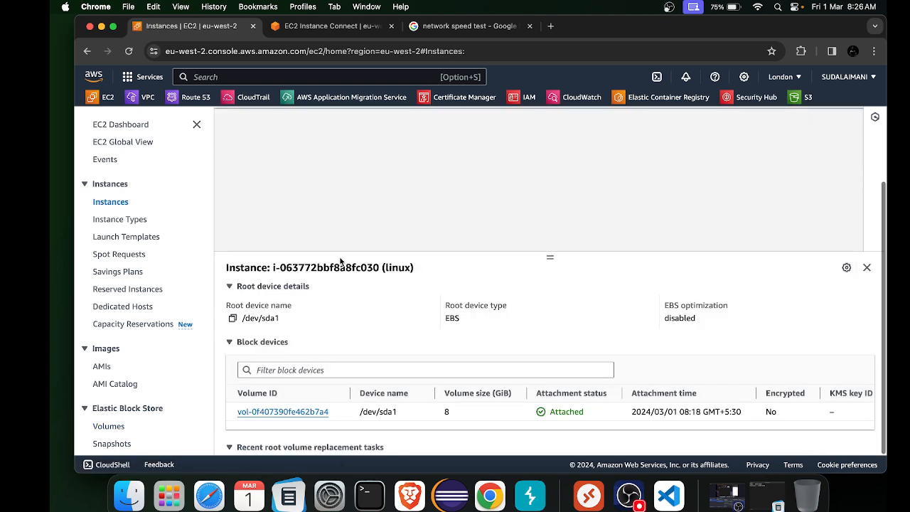
scroll(535, 329, down, 3)
scroll(534, 325, up, 5)
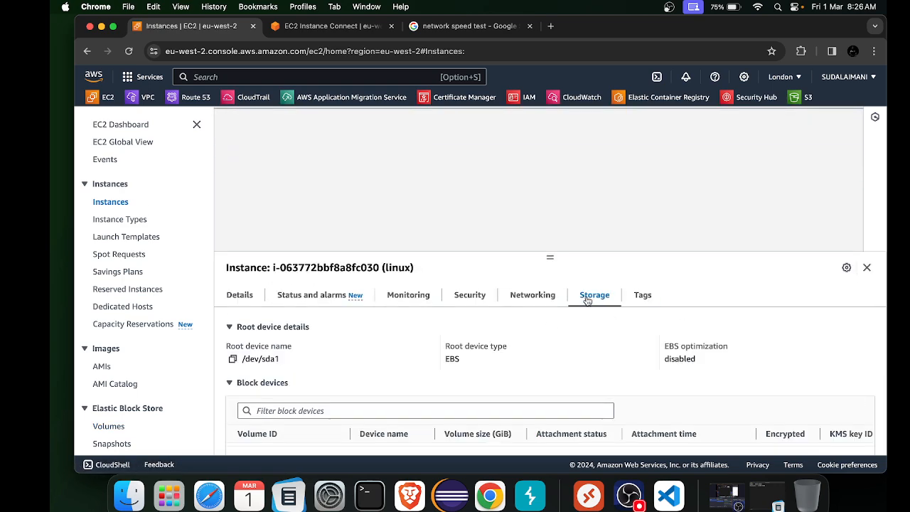
scroll(496, 231, up, 2)
scroll(496, 227, up, 1)
click(495, 122)
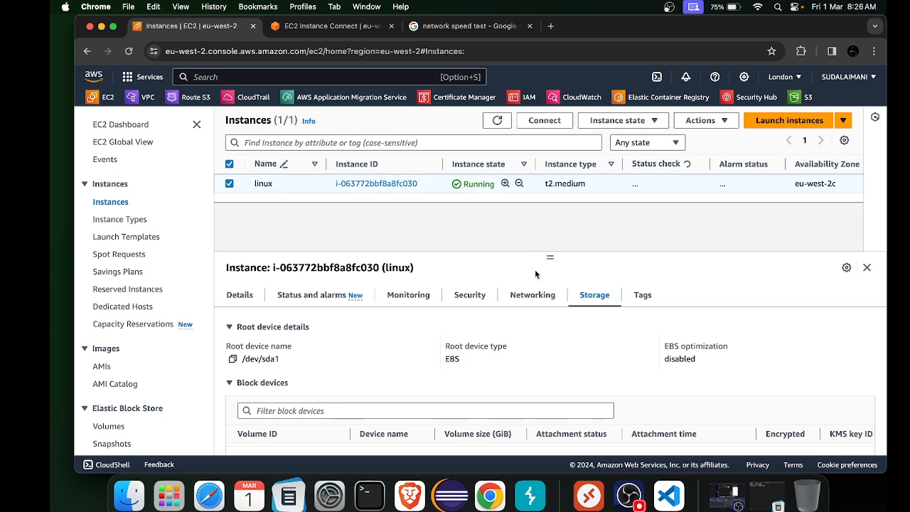
scroll(488, 389, down, 3)
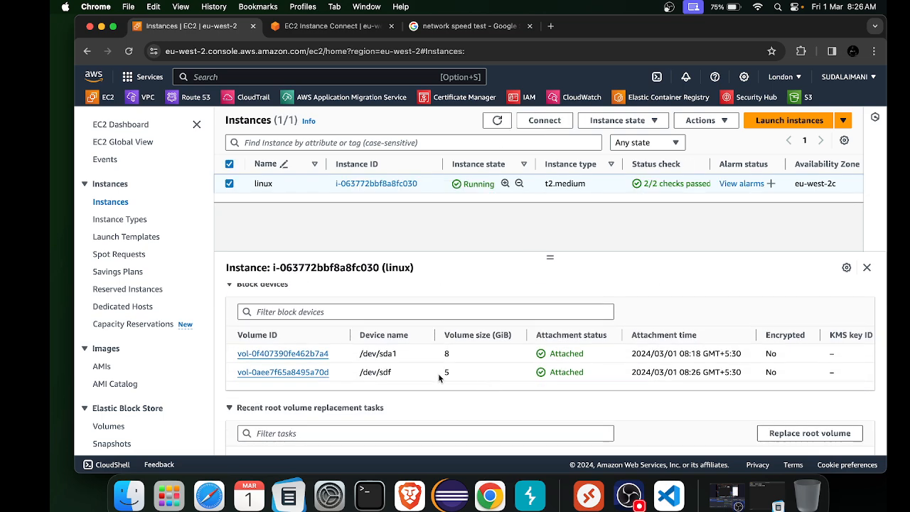
drag(438, 373, 473, 374)
click(479, 370)
Reload the EC2 Instance Connect session and run lsblk, comparing the entries for the xvda and xvdf disks.
click(287, 29)
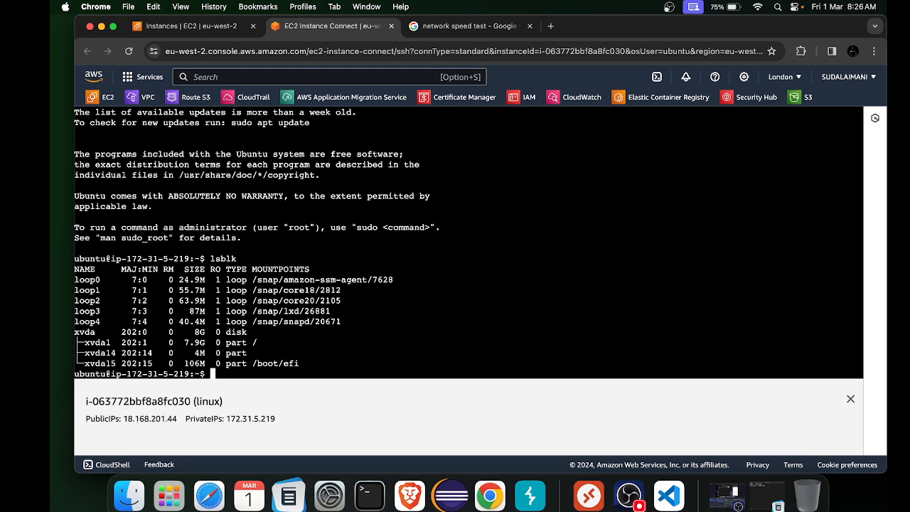
click(128, 50)
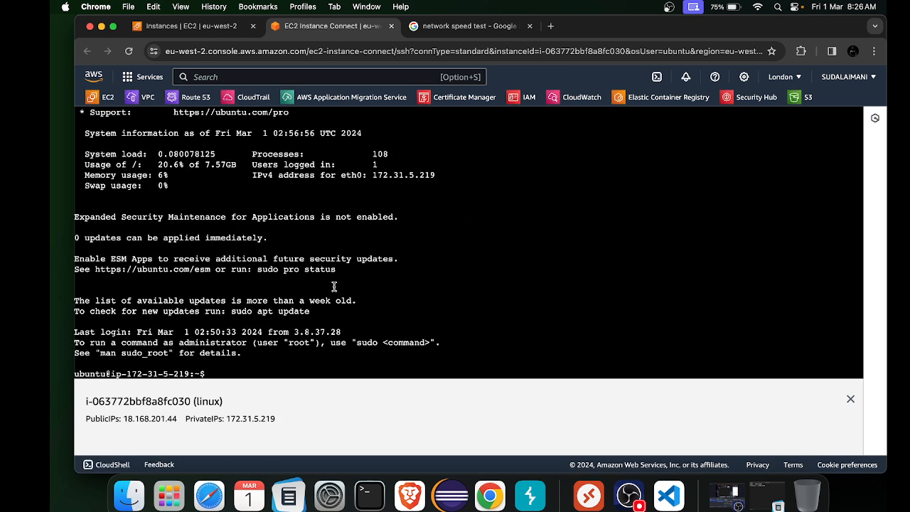
text(lsblk)
key(Return)
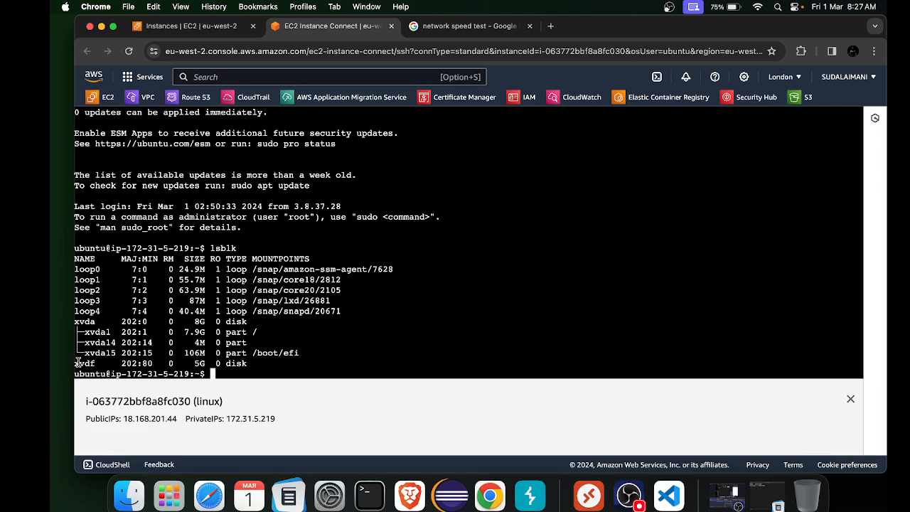
drag(78, 363, 254, 363)
click(254, 364)
drag(232, 322, 280, 323)
click(279, 323)
drag(247, 363, 221, 360)
click(222, 360)
Return to the EC2 console and view the 5 GiB gp3 volume's details and the Snapshots page.
click(182, 32)
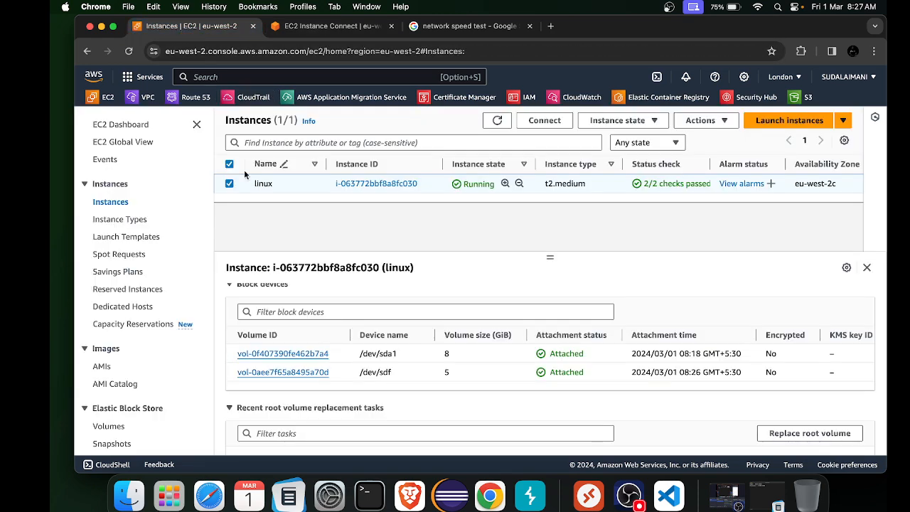
scroll(120, 356, down, 4)
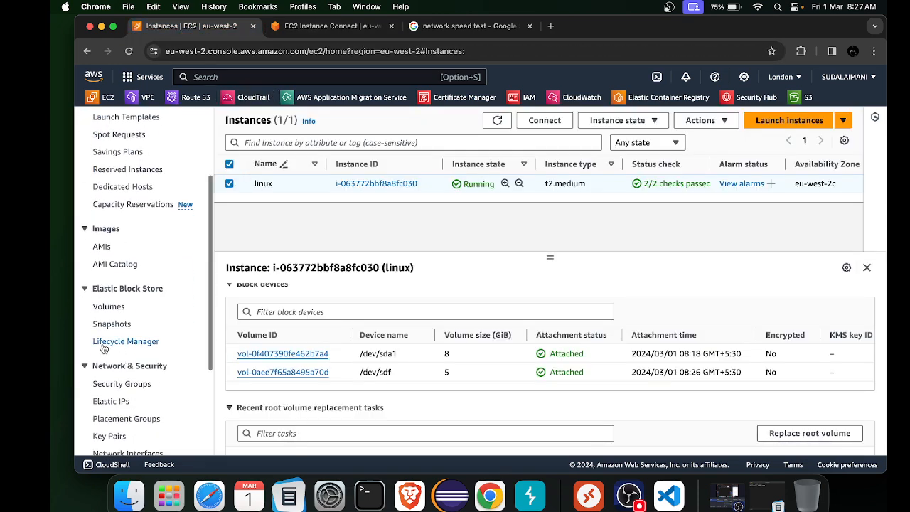
click(106, 307)
click(230, 222)
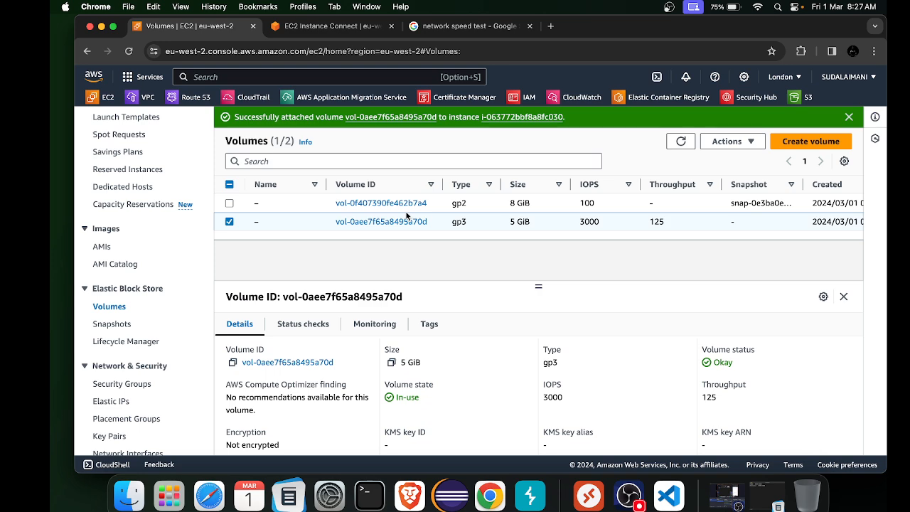
click(112, 324)
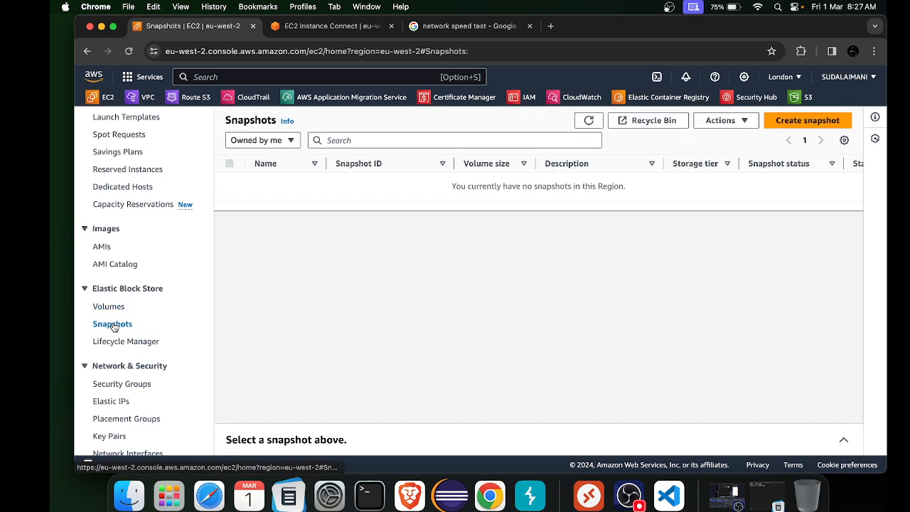
Select the 5 GiB gp3 volume in the Volumes list and open its Create snapshot form.
click(100, 306)
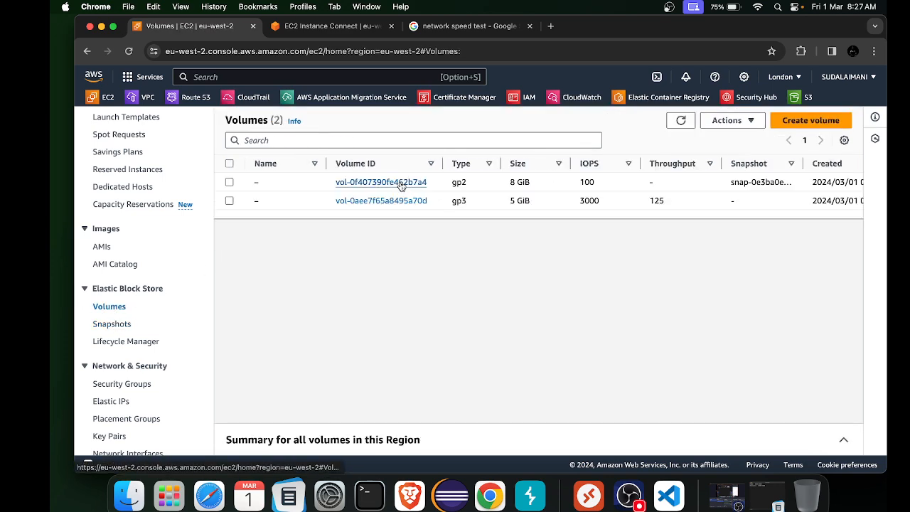
scroll(363, 197, right, 2)
scroll(362, 197, left, 5)
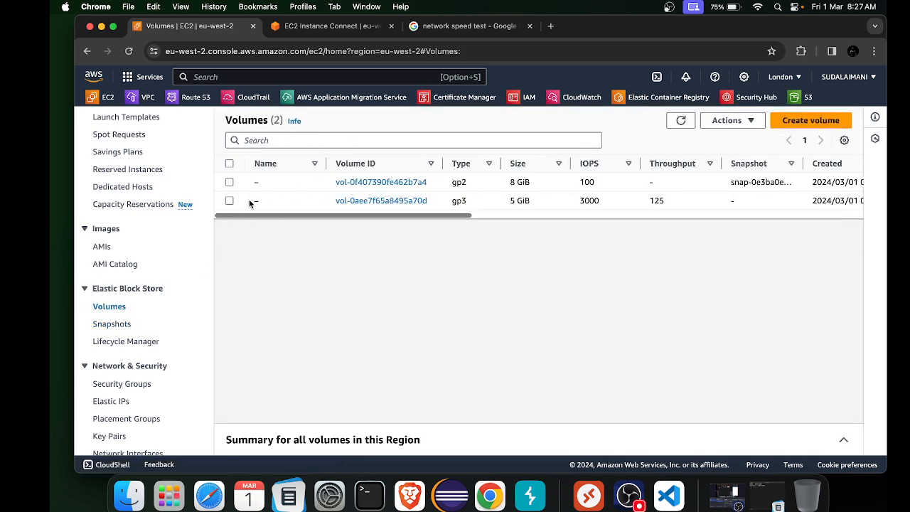
click(249, 201)
click(732, 122)
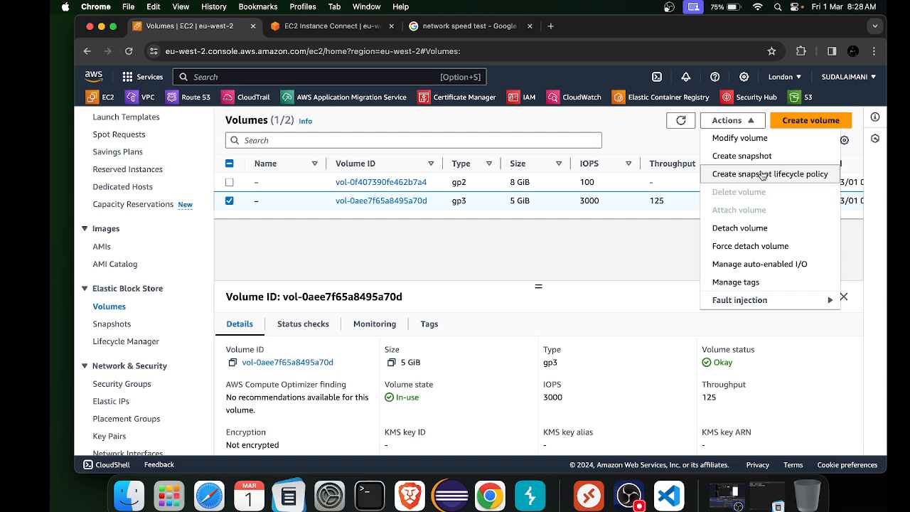
click(738, 154)
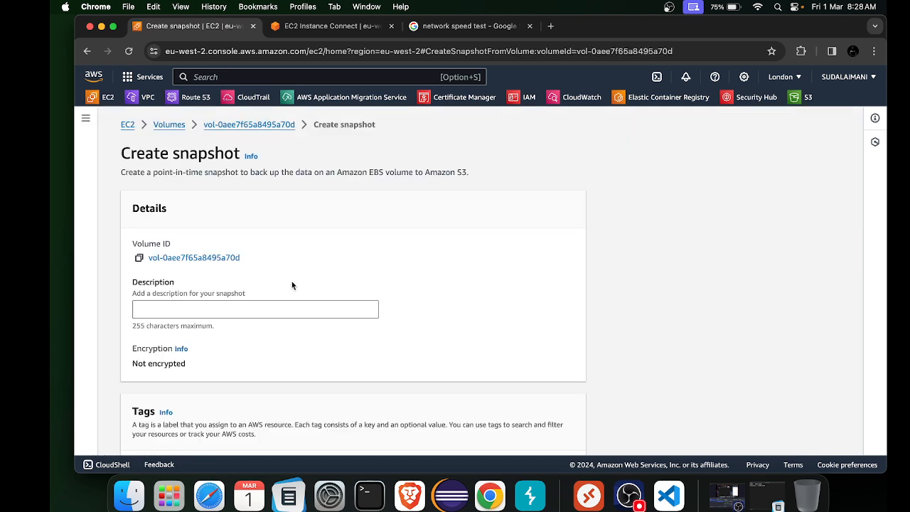
Create a snapshot of the volume with the description my-linux-code.
click(252, 308)
text(my)
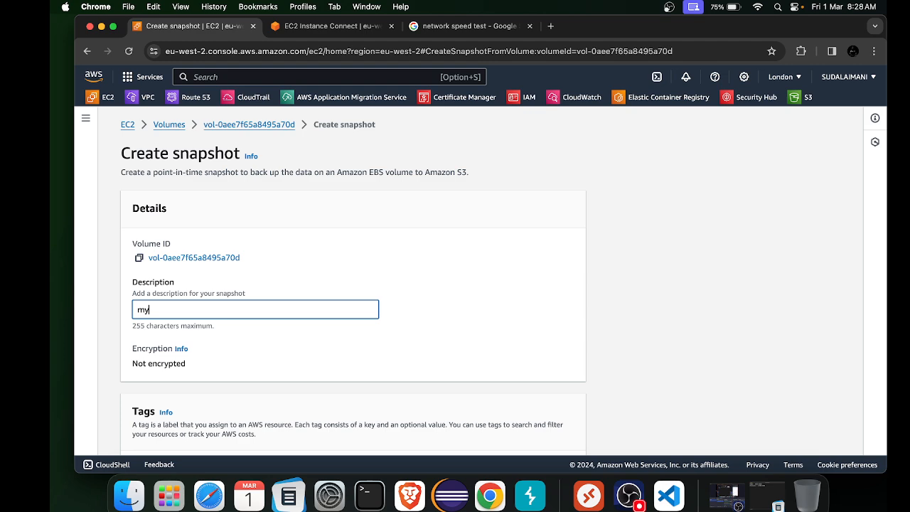
text(-linux-code)
scroll(252, 310, down, 4)
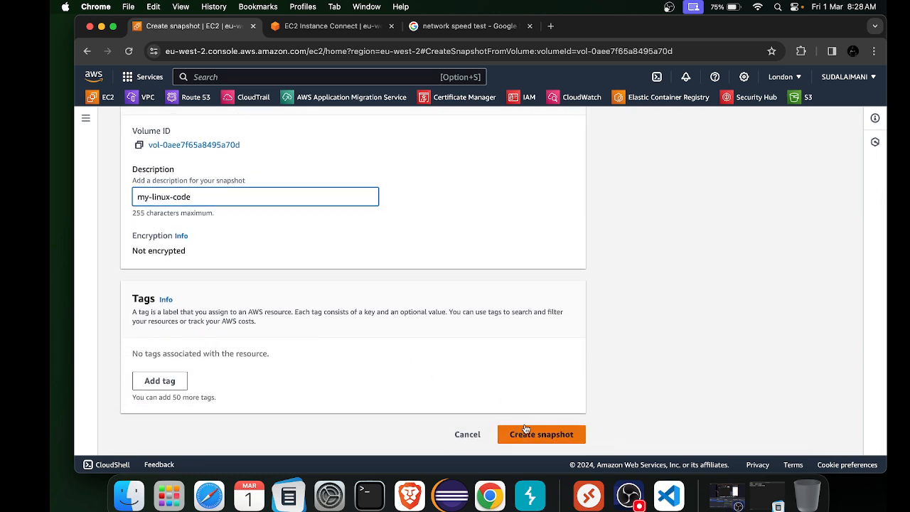
click(554, 427)
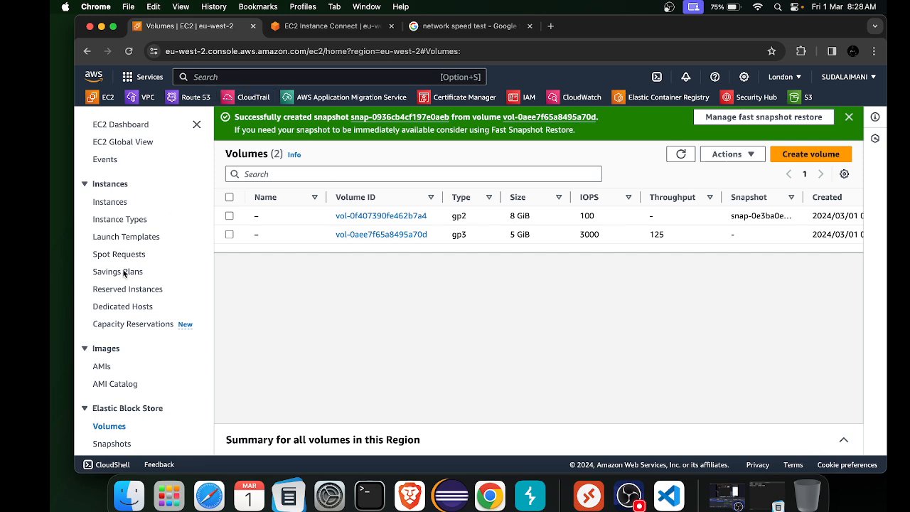
Go to the Snapshots page, select the my-linux-code snapshot and examine its progress and details.
scroll(109, 313, down, 8)
click(104, 178)
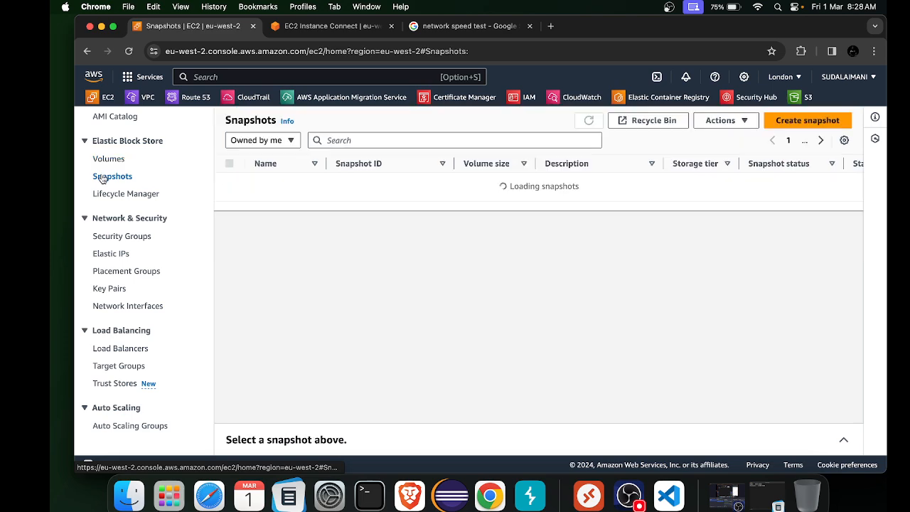
scroll(370, 187, right, 10)
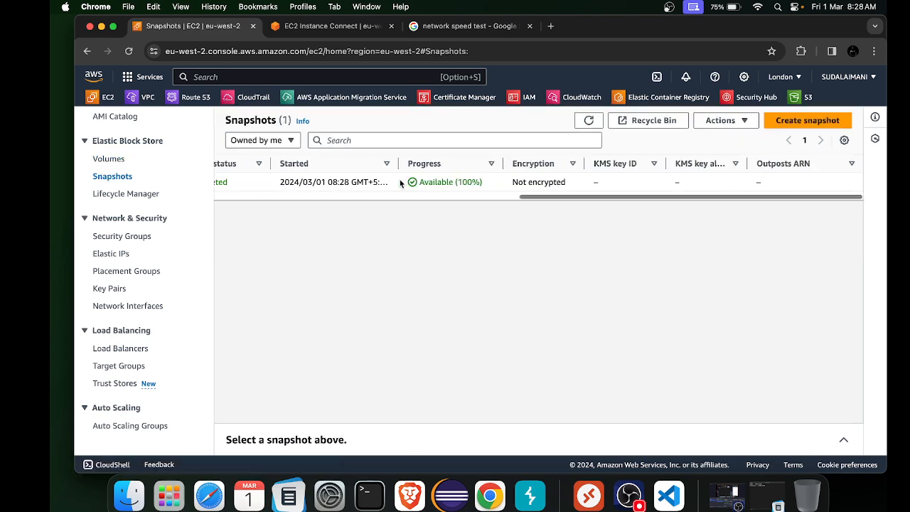
click(496, 179)
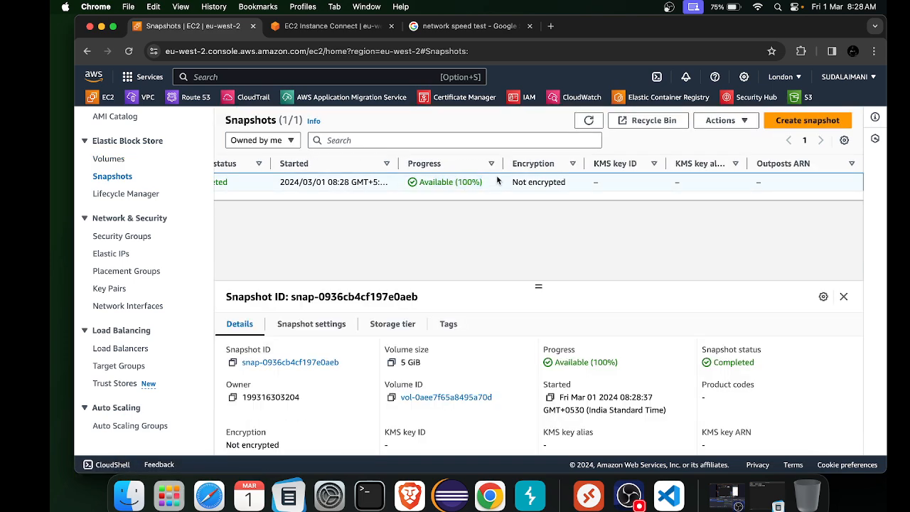
scroll(498, 181, left, 10)
Review the actions available for the my-linux-code snapshot, its snapshot settings and its storage tier.
click(720, 121)
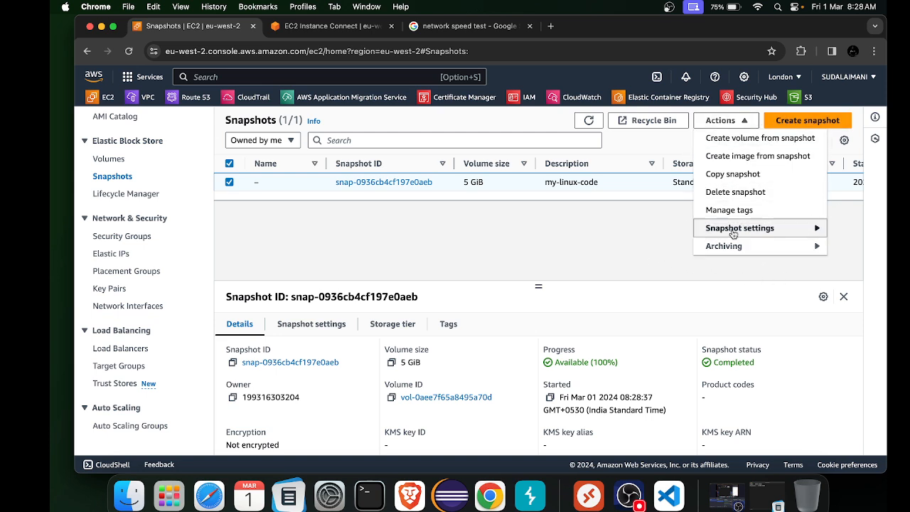
click(549, 264)
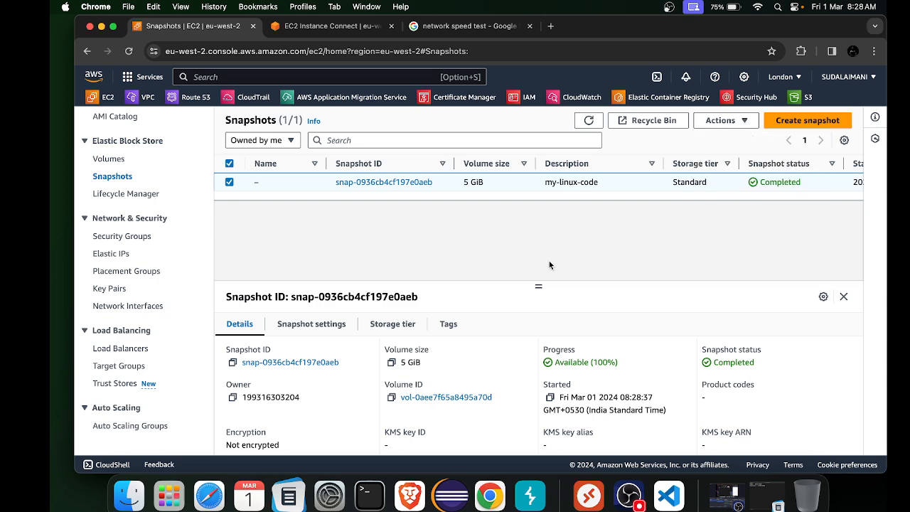
click(299, 324)
click(390, 324)
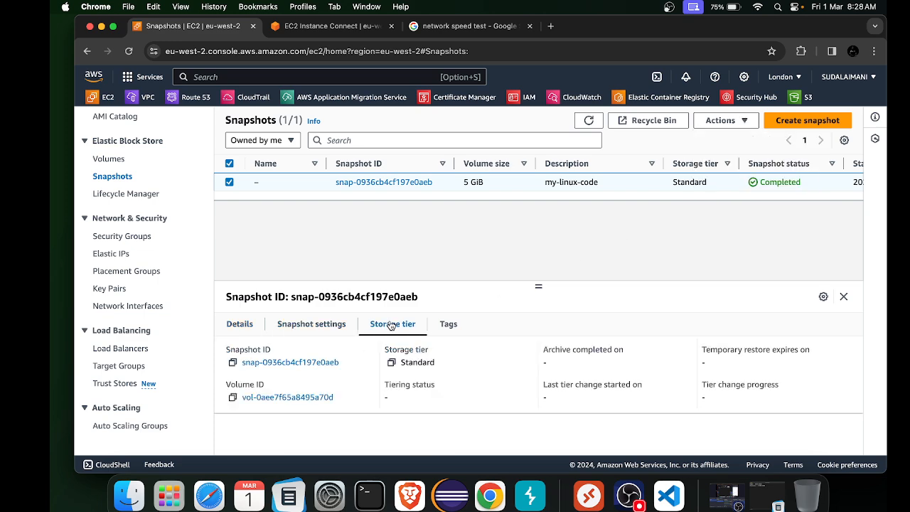
scroll(390, 325, down, 3)
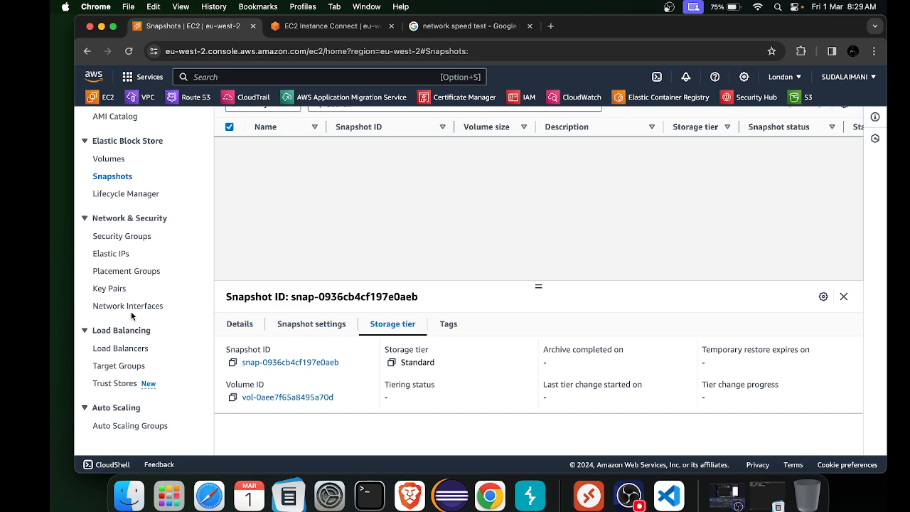
scroll(130, 311, up, 5)
scroll(131, 313, down, 5)
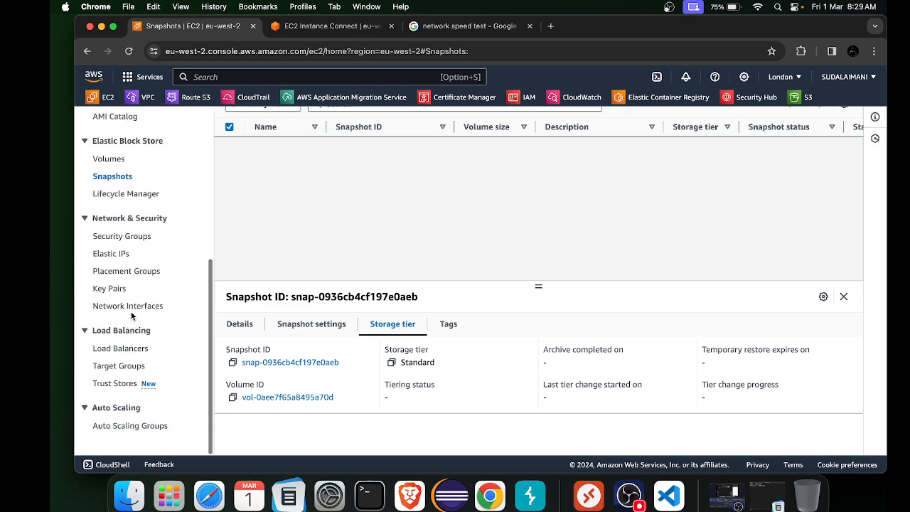
scroll(130, 312, up, 5)
click(725, 495)
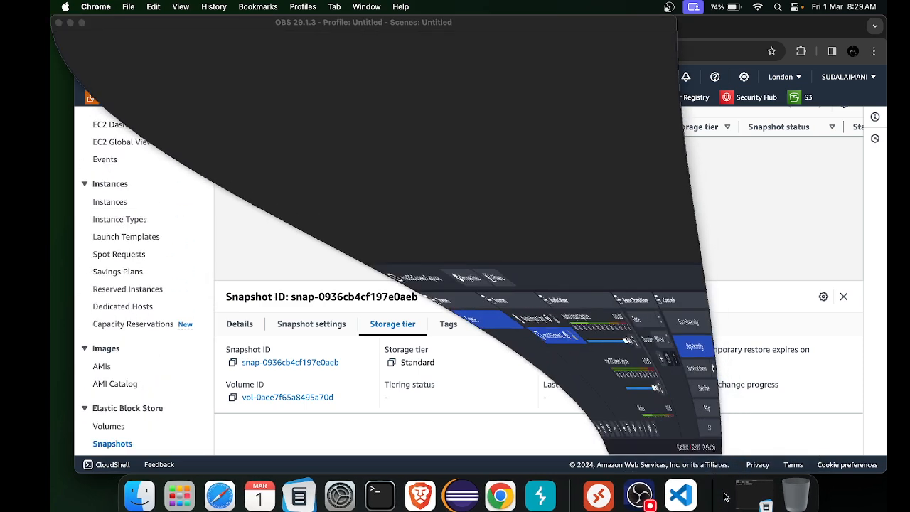